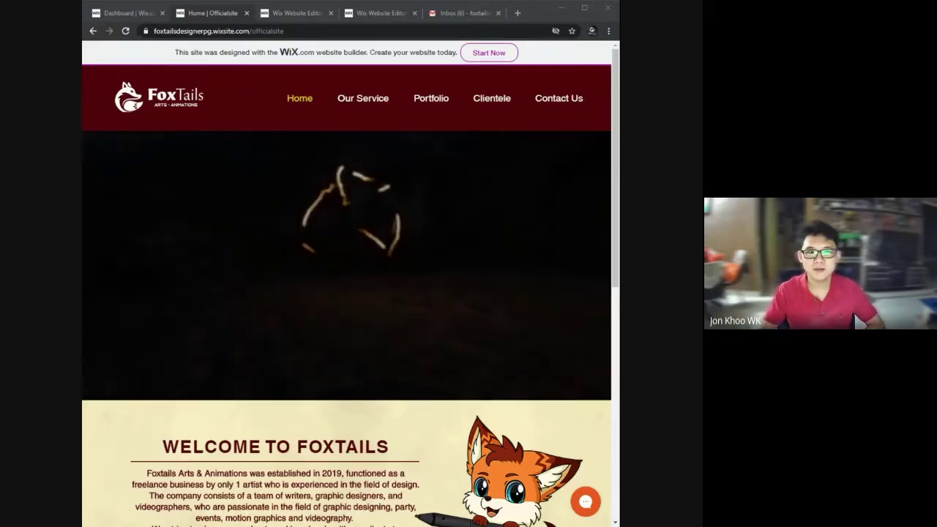
Browse the FoxTails home page to the footer, then go to Our Service.
scroll(263, 229, "down", 1)
scroll(318, 275, "down", 1)
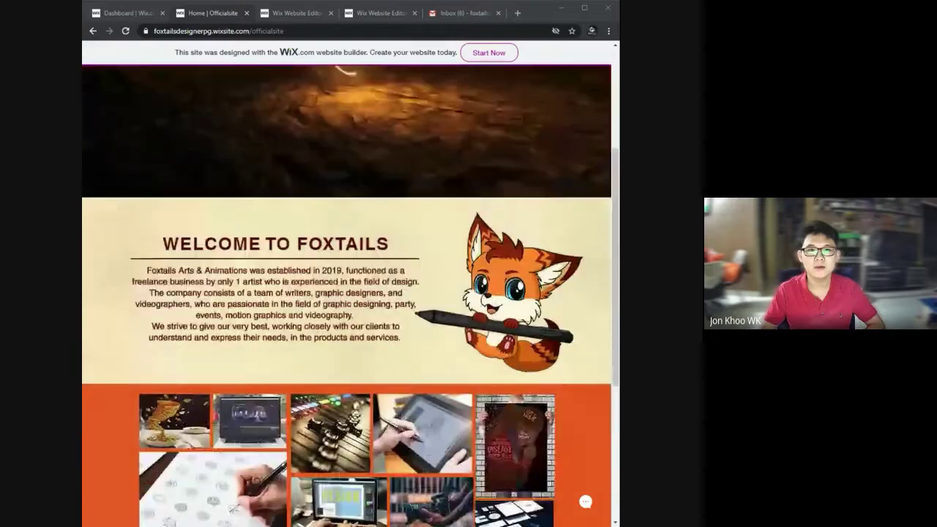
scroll(317, 276, "down", 2)
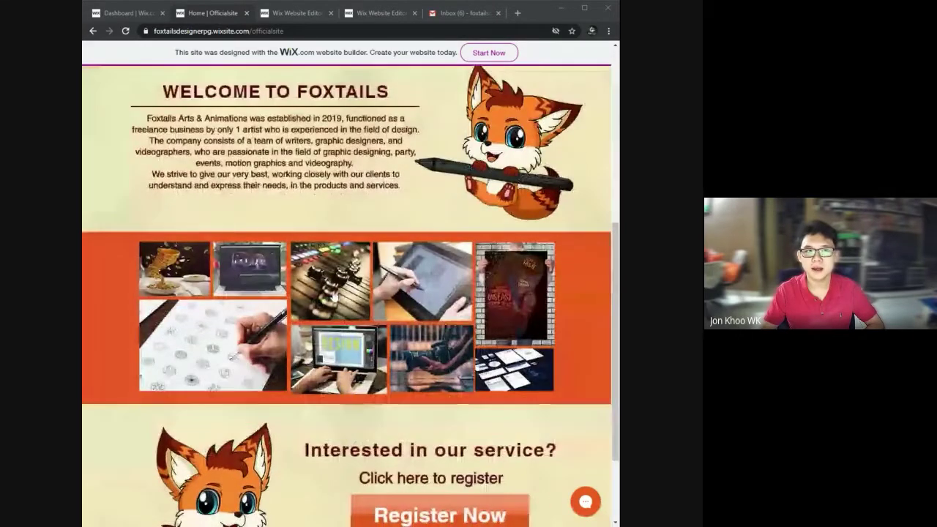
scroll(333, 295, "down", 1)
scroll(334, 295, "down", 1)
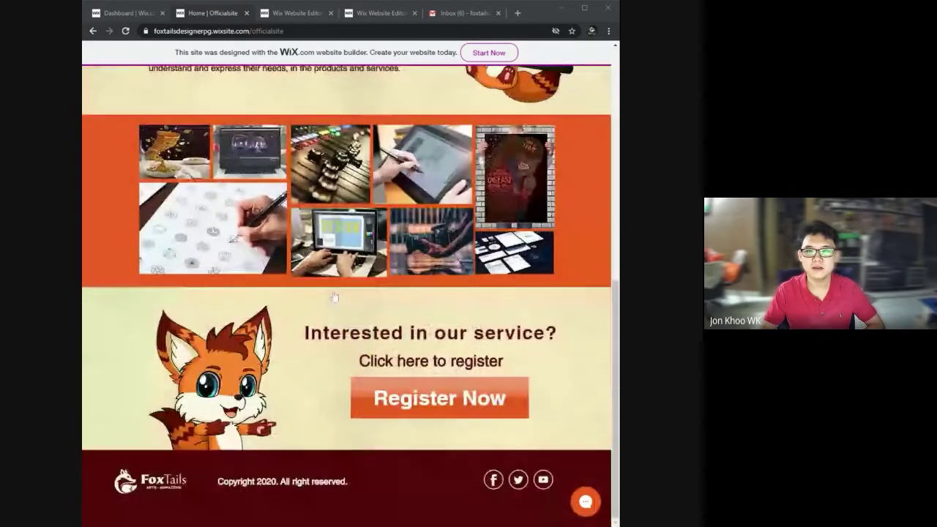
scroll(381, 183, "up", 6)
left_click(365, 101)
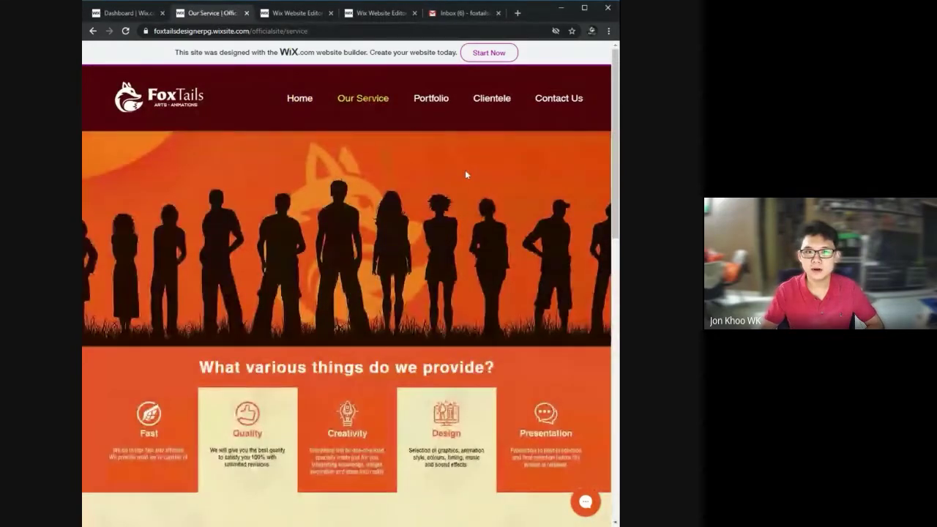
Browse the service cards, Vision, Mission and Core Values, then go to Portfolio.
scroll(449, 209, "down", 4)
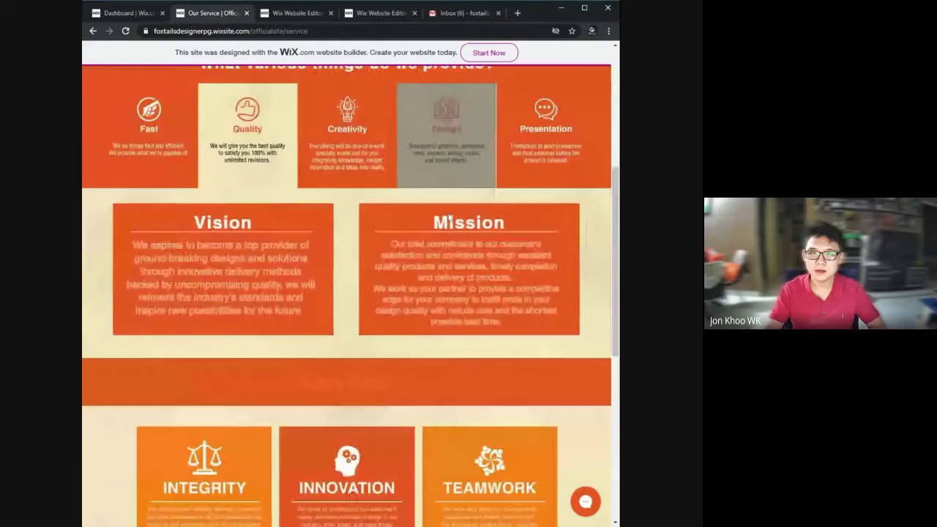
scroll(346, 293, "down", 2)
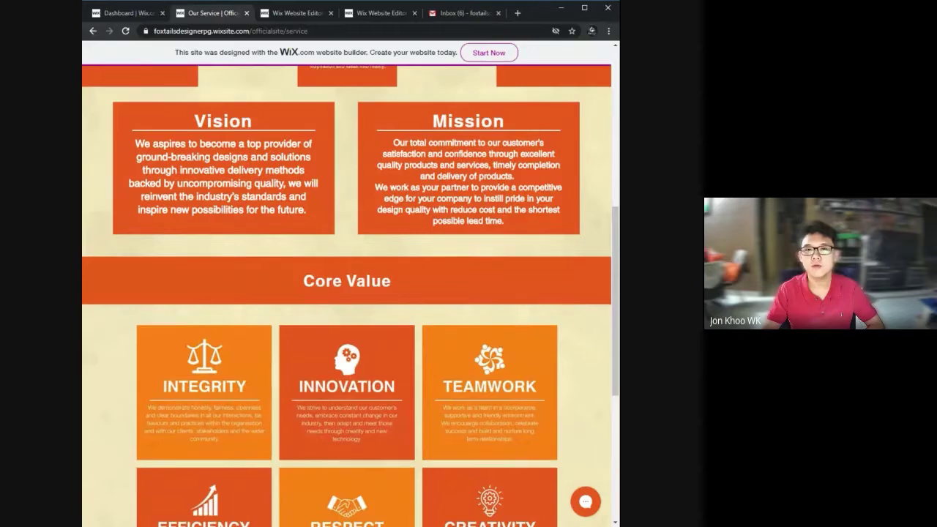
scroll(490, 219, "down", 6)
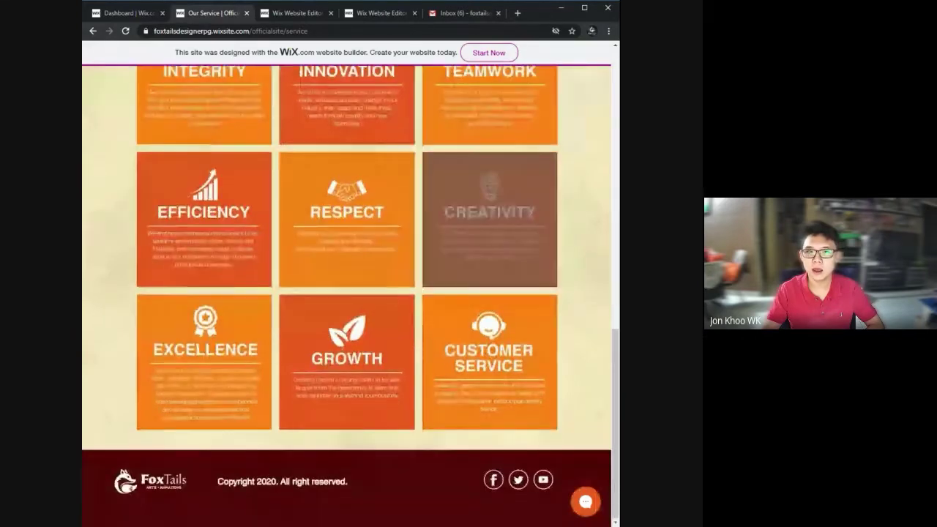
scroll(488, 202, "up", 10)
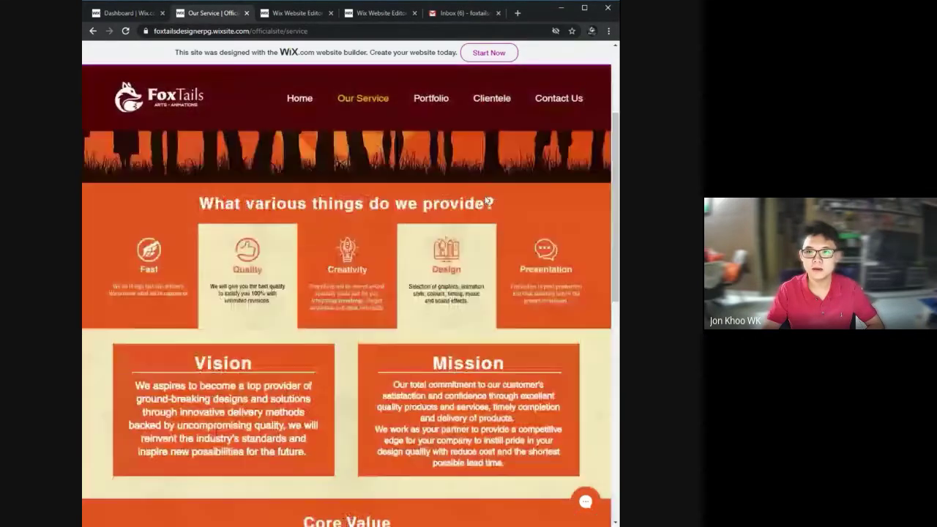
left_click(431, 98)
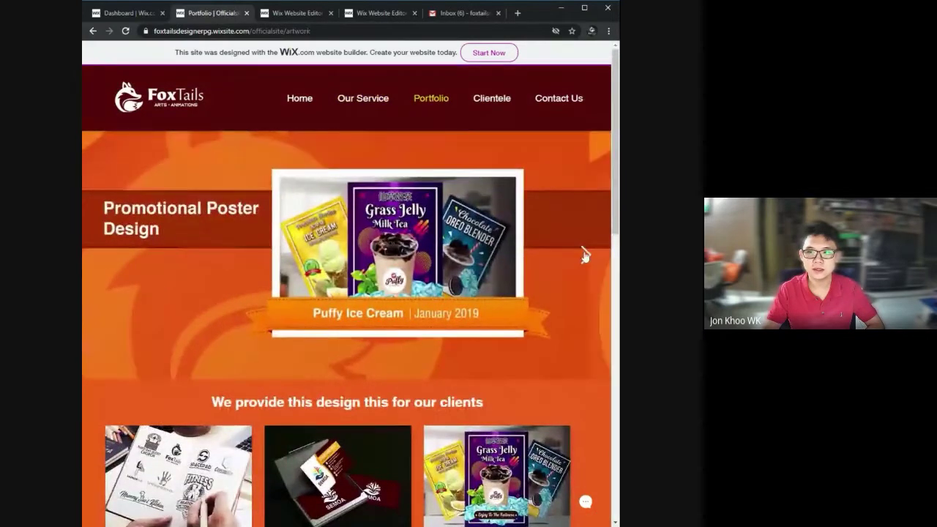
Advance the portfolio slideshow two designs and browse the client design grid.
left_click(585, 255)
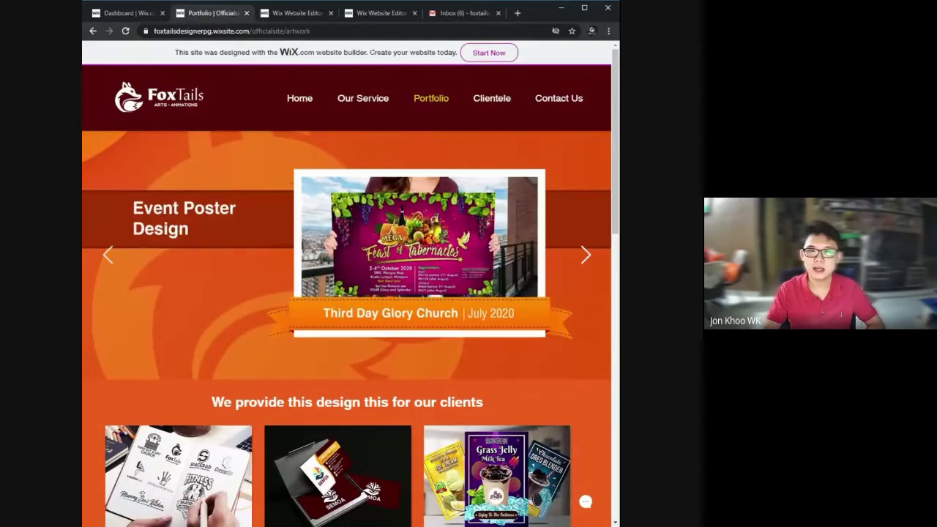
left_click(585, 255)
scroll(556, 242, "down", 3)
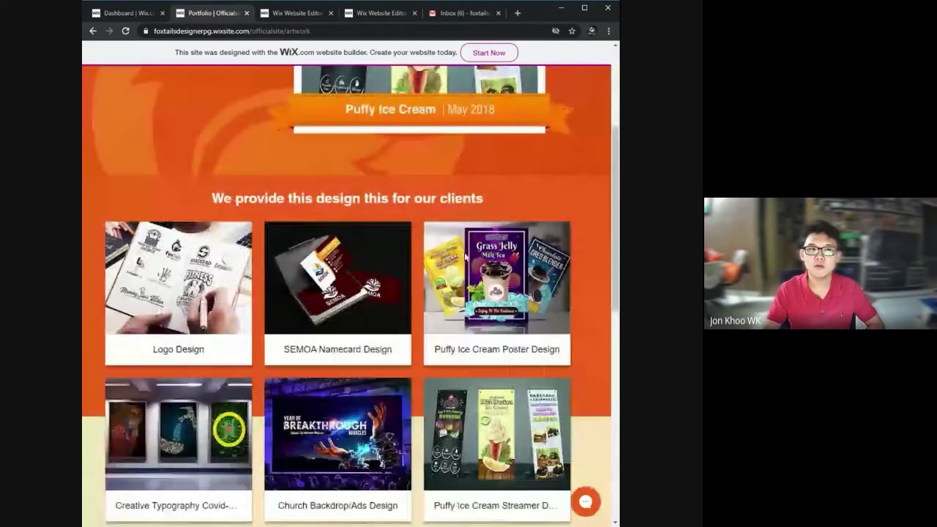
scroll(466, 256, "down", 1)
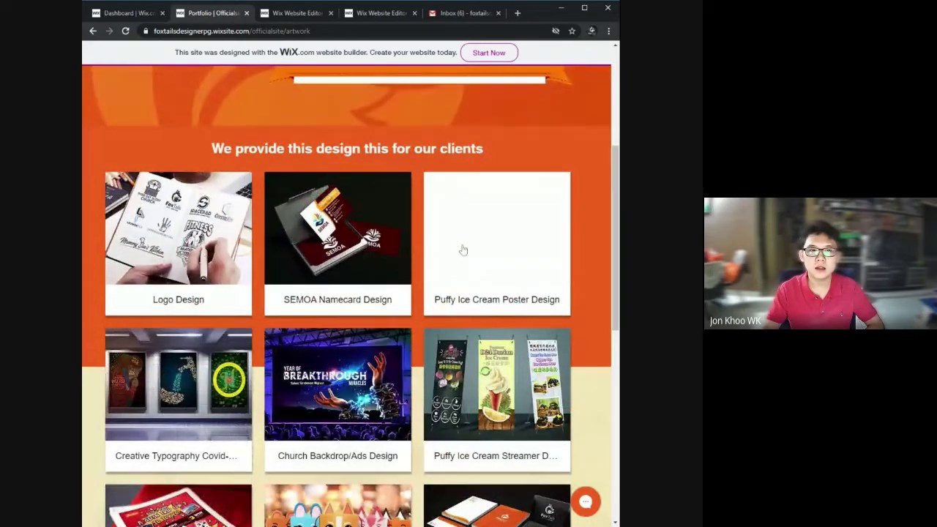
scroll(462, 250, "down", 7)
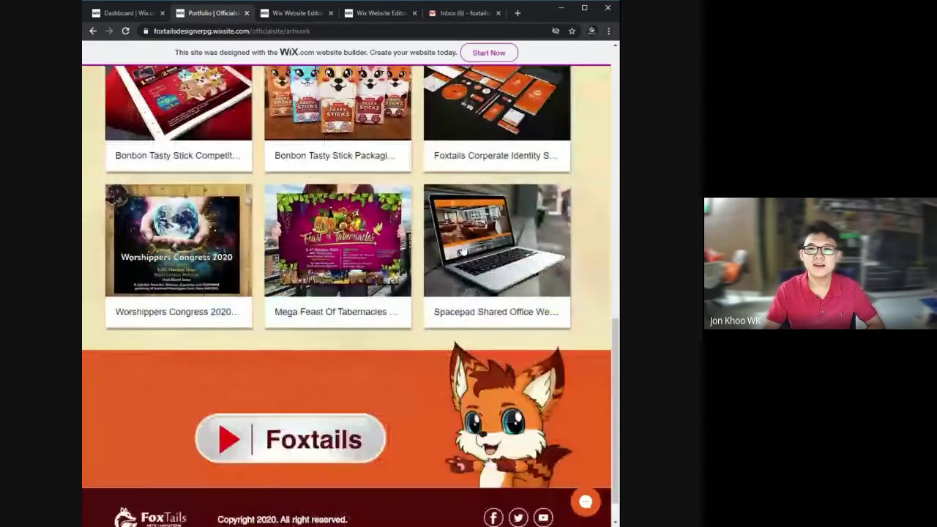
scroll(463, 250, "up", 10)
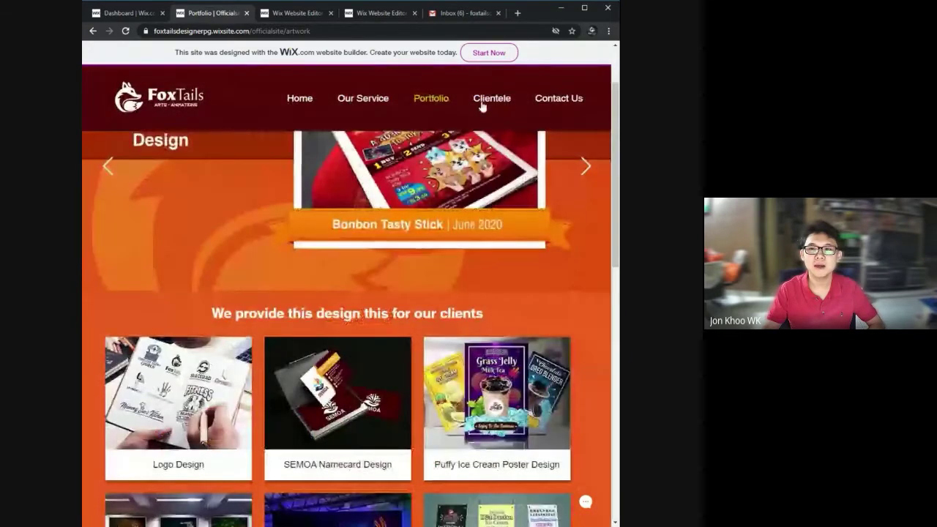
Visit Clientele and Contact Us, inspect the Get in touch form and Send button, then go Home.
left_click(482, 105)
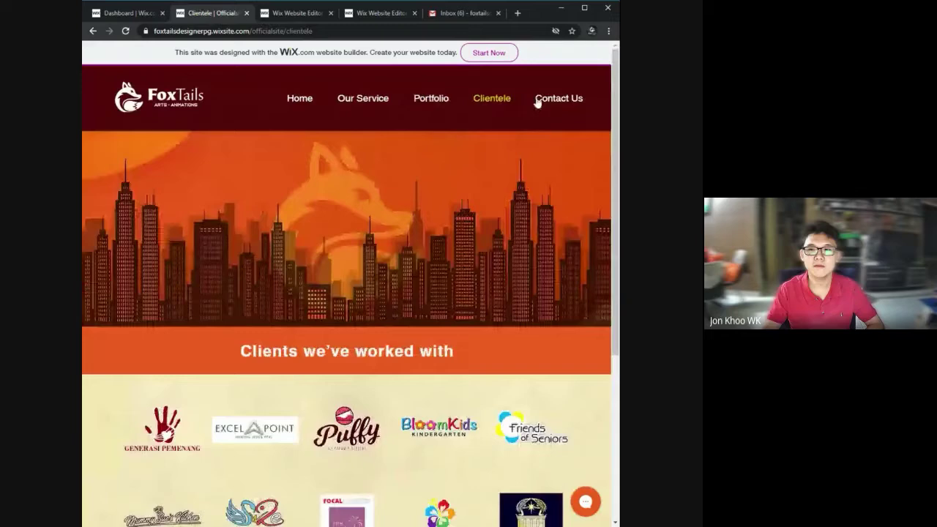
left_click(562, 102)
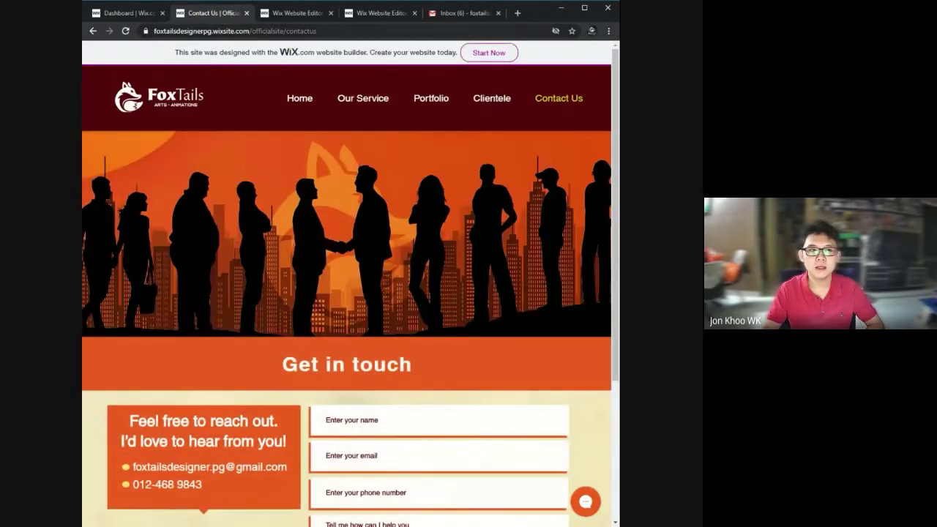
scroll(381, 212, "down", 2)
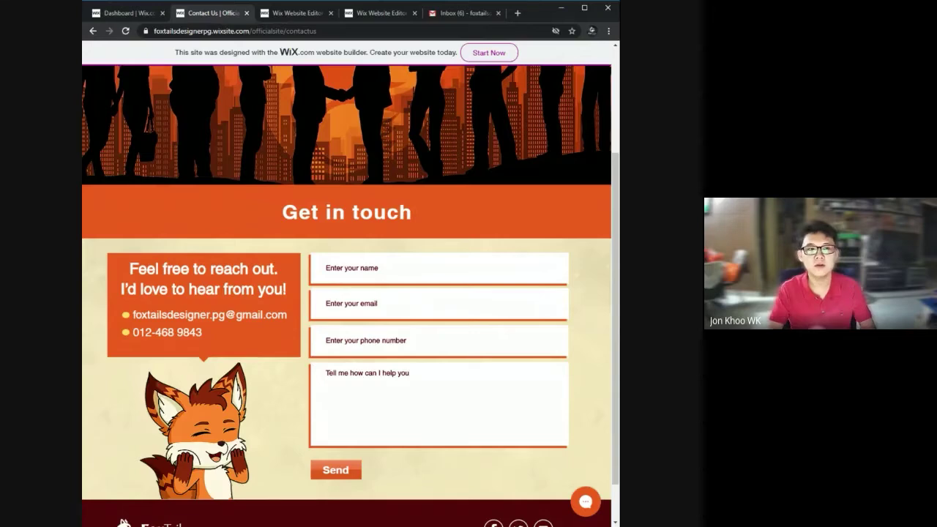
scroll(142, 226, "down", 1)
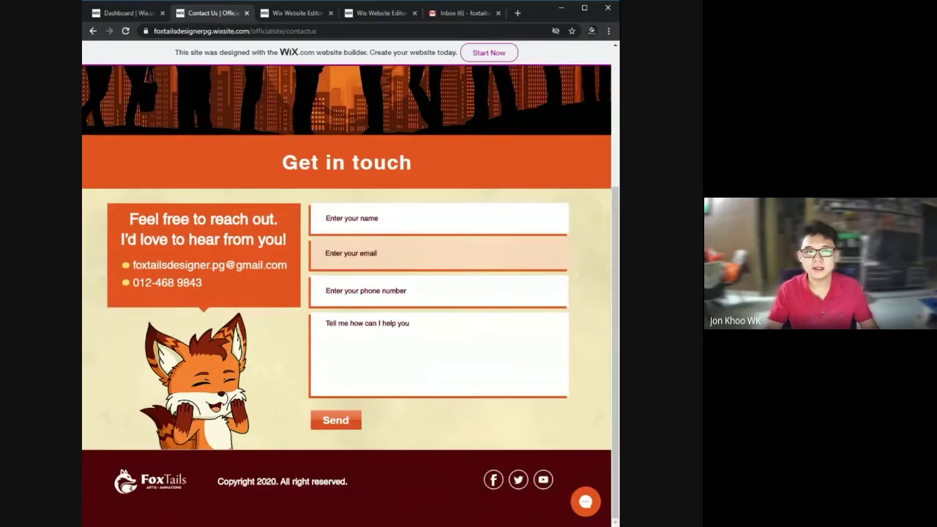
scroll(142, 225, "up", 2)
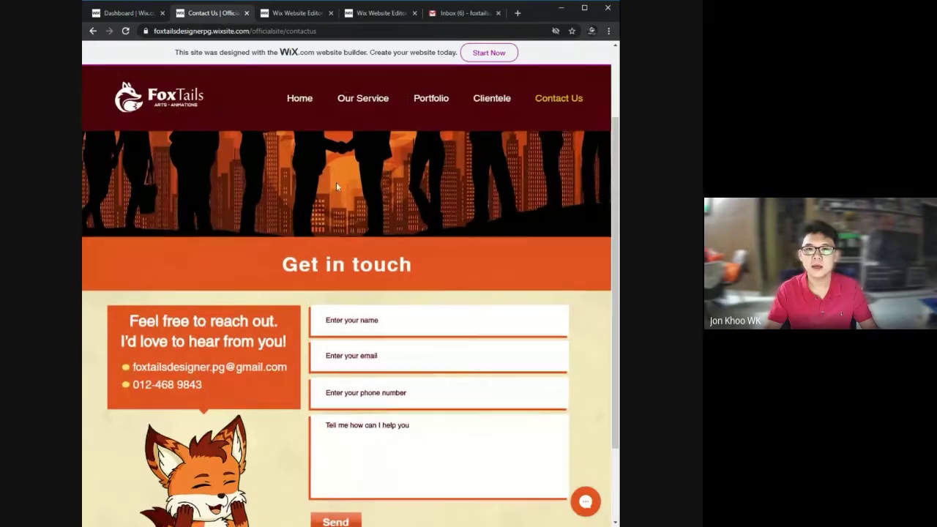
scroll(336, 181, "up", 2)
left_click(299, 97)
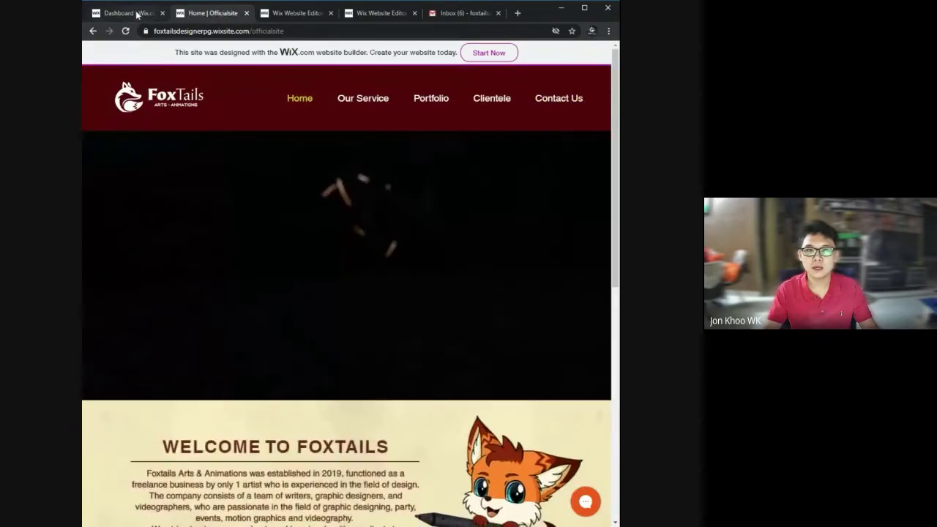
Move from the dashboard and live site tabs over to the Wix Editor.
left_click(137, 15)
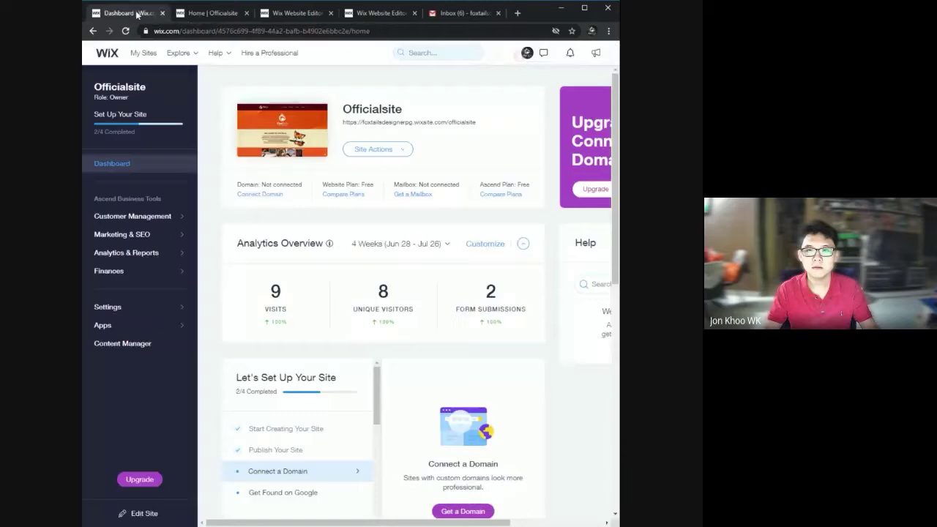
left_click(231, 15)
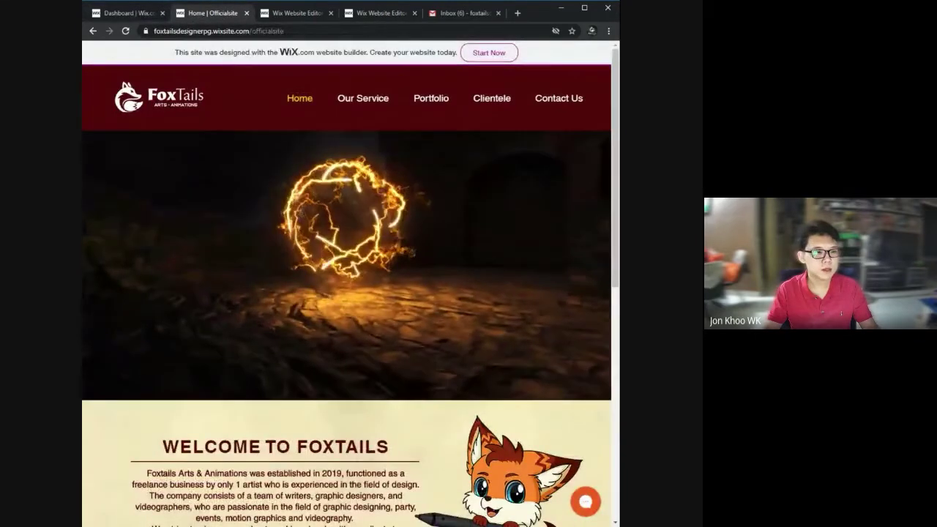
left_click(278, 15)
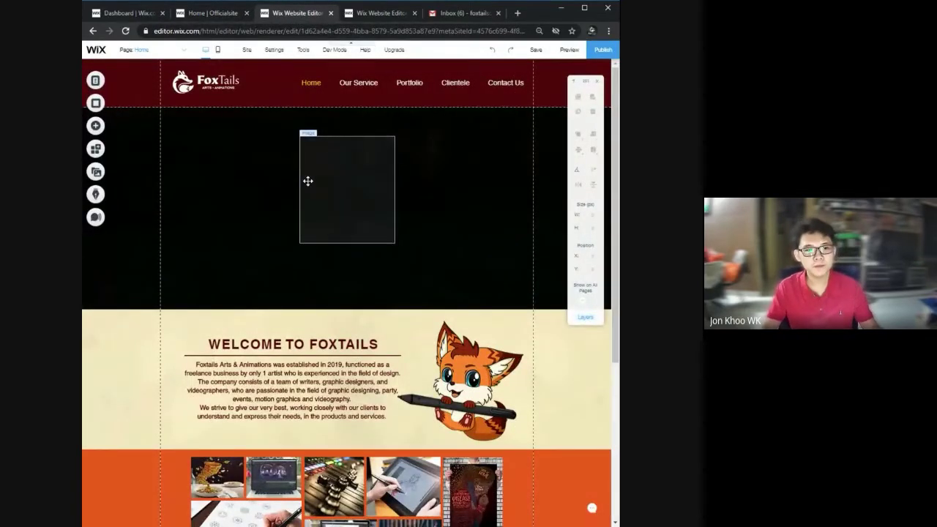
Select the dark hero strip and its image, then scroll down toward Register Now.
left_click(297, 181)
left_click(347, 217)
left_click(397, 239)
left_click(357, 217)
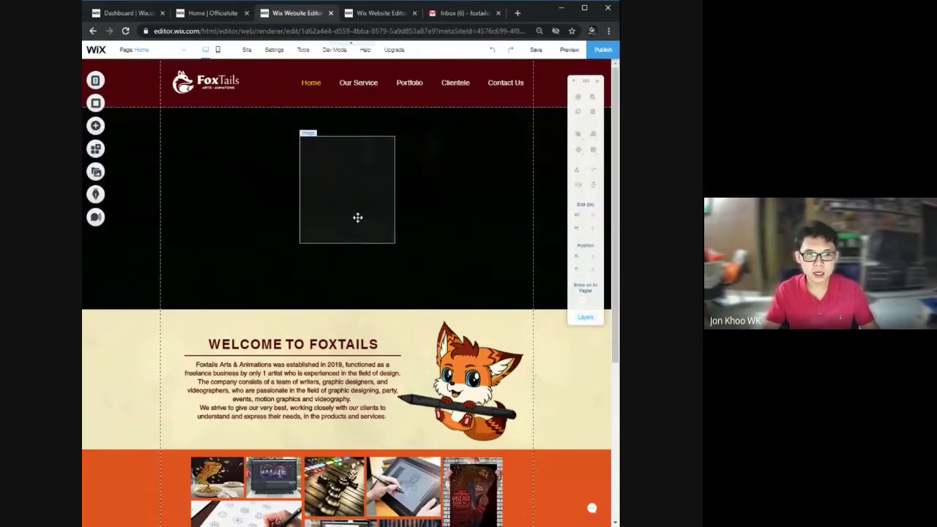
scroll(380, 220, "down", 1)
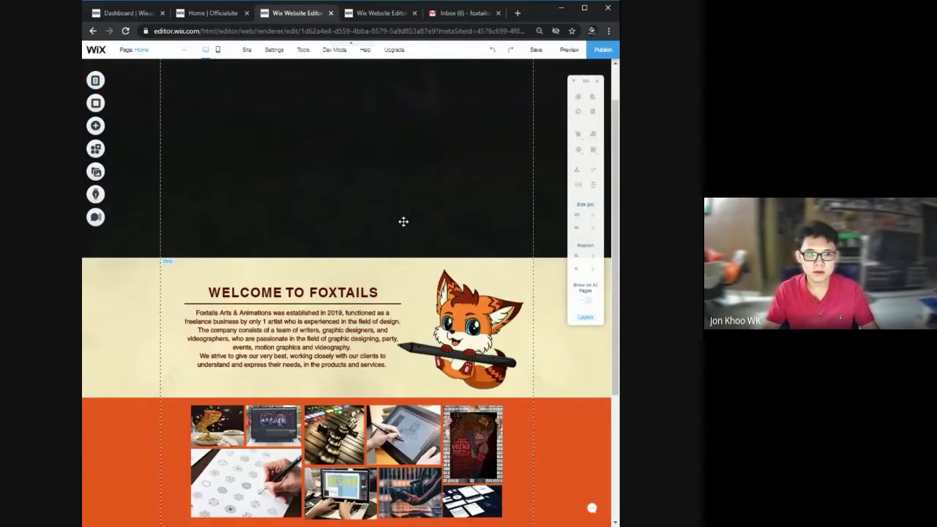
scroll(403, 221, "down", 4)
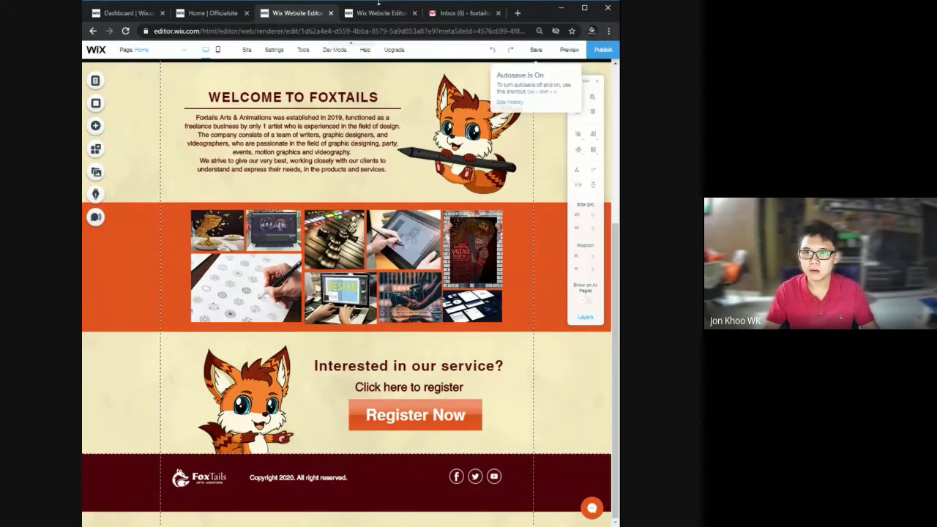
Switch to the MemberOnlineForm editor tab and preview the register form.
left_click(376, 13)
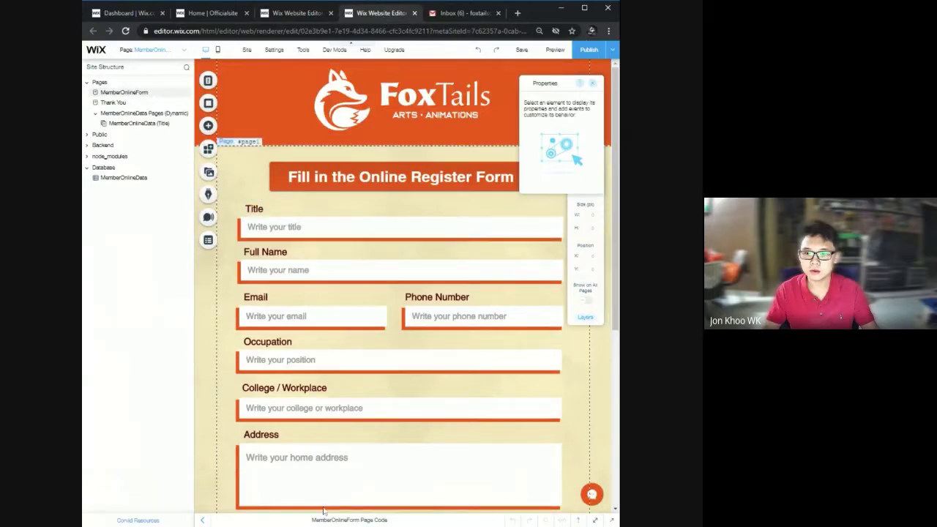
scroll(344, 363, "down", 2)
scroll(344, 364, "up", 2)
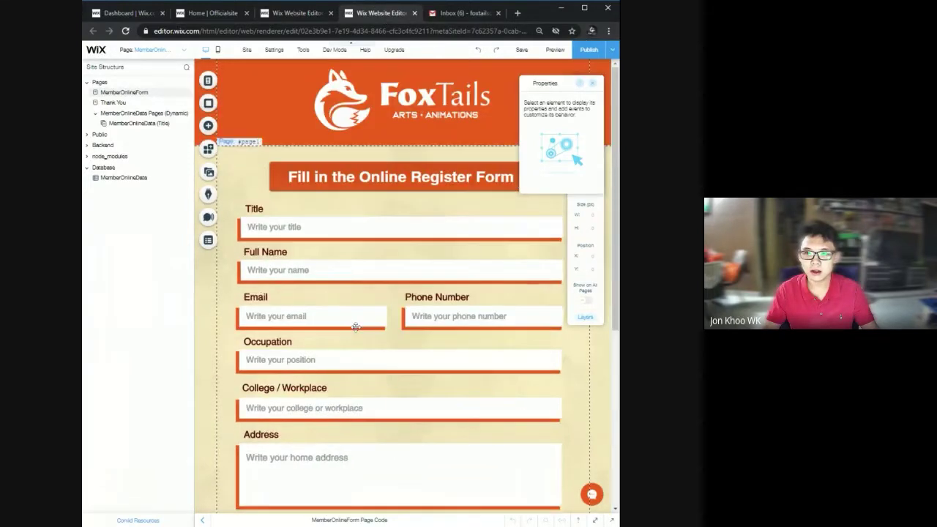
left_click(555, 50)
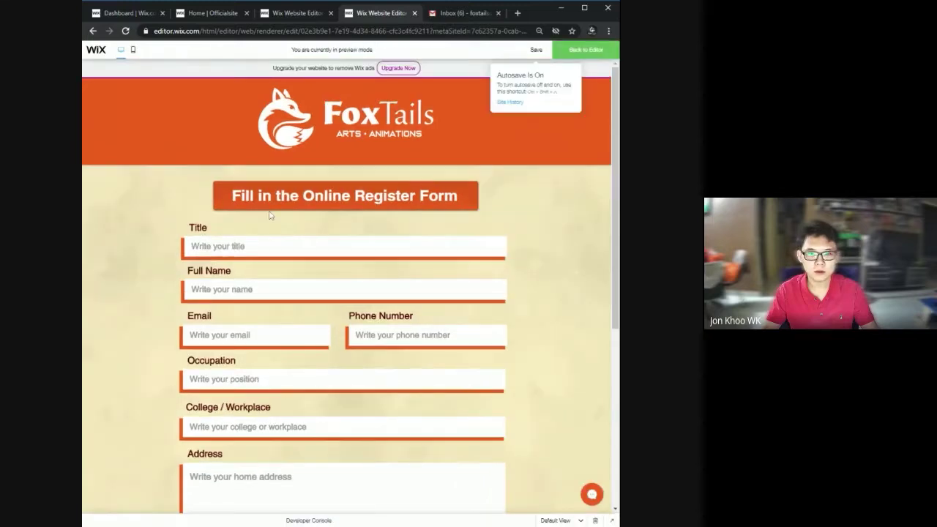
Autofill the Title, Full Name, Email and Phone Number fields from saved suggestions.
left_click(271, 245)
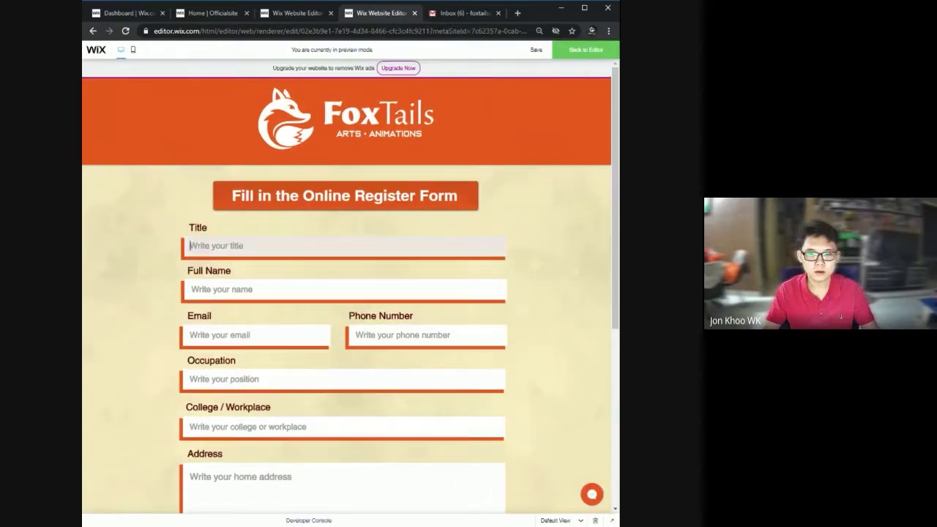
key("Down")
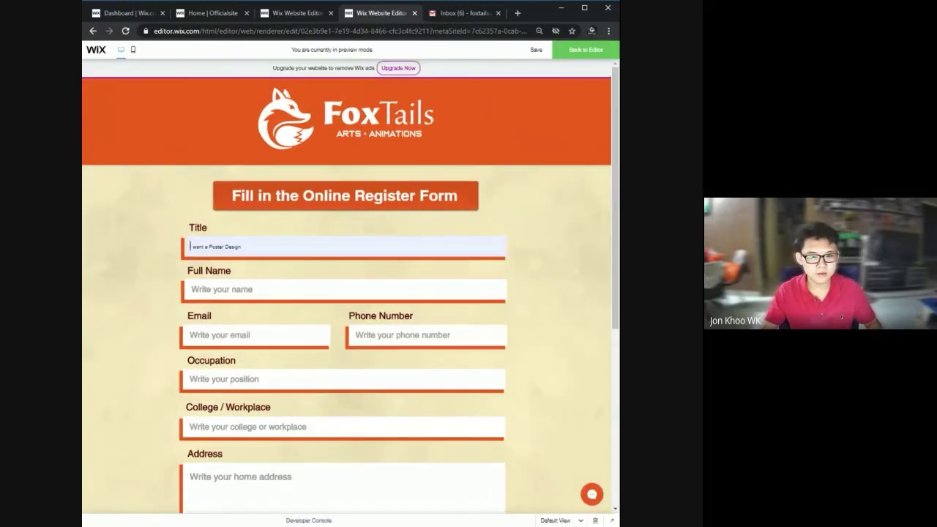
key("Return")
key("Tab")
key("Down")
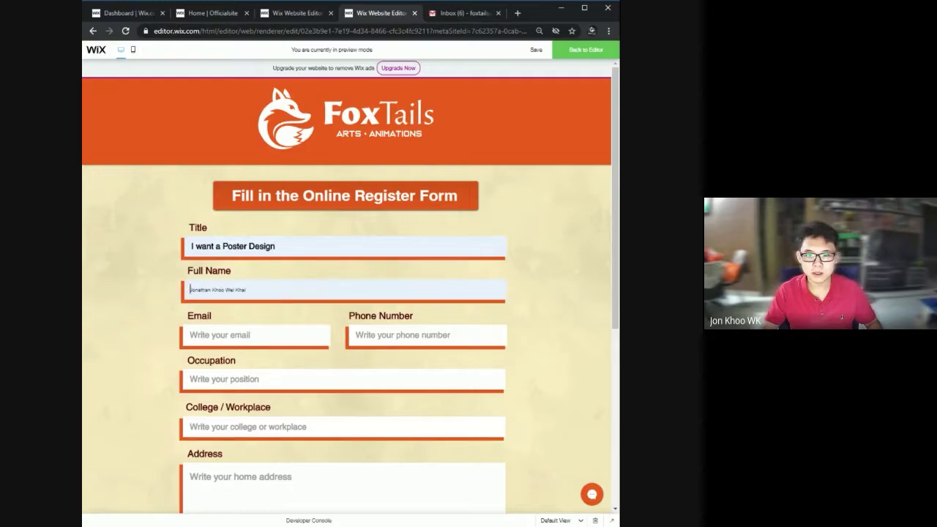
key("Return")
key("Tab")
key("Down")
key("Return")
key("Tab")
key("Down")
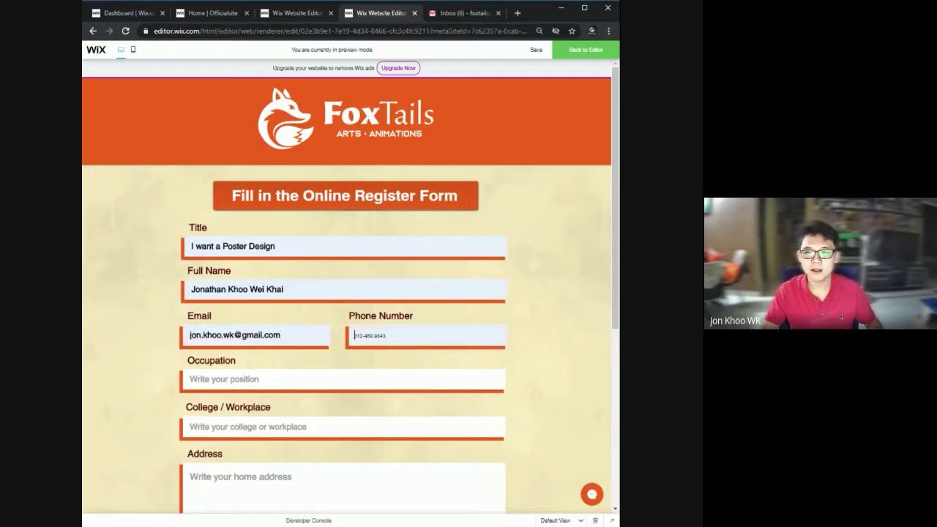
key("Return")
key("Tab")
Autofill Occupation Student, workplace Han Chiang College, States Malaysia and Country Penang.
key("Down")
key("Return")
key("Tab")
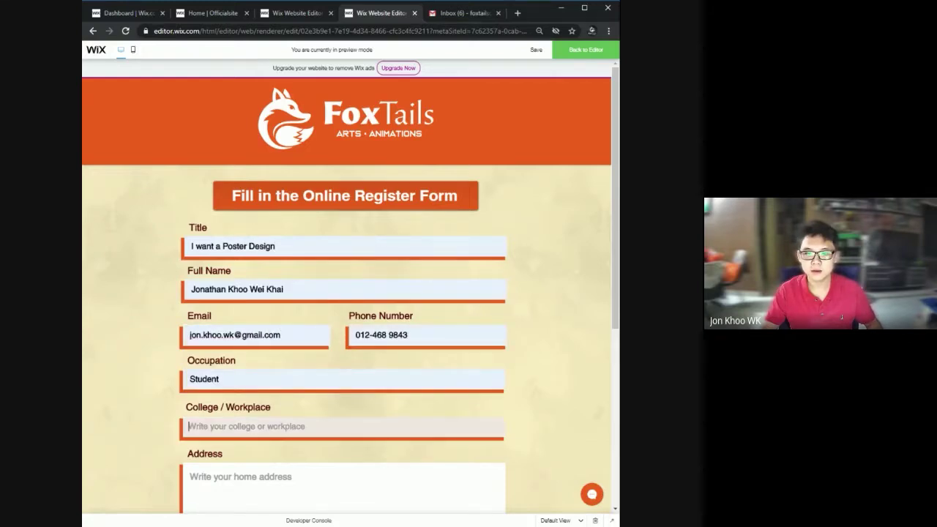
key("Down")
key("Return")
key("Tab")
key("Tab")
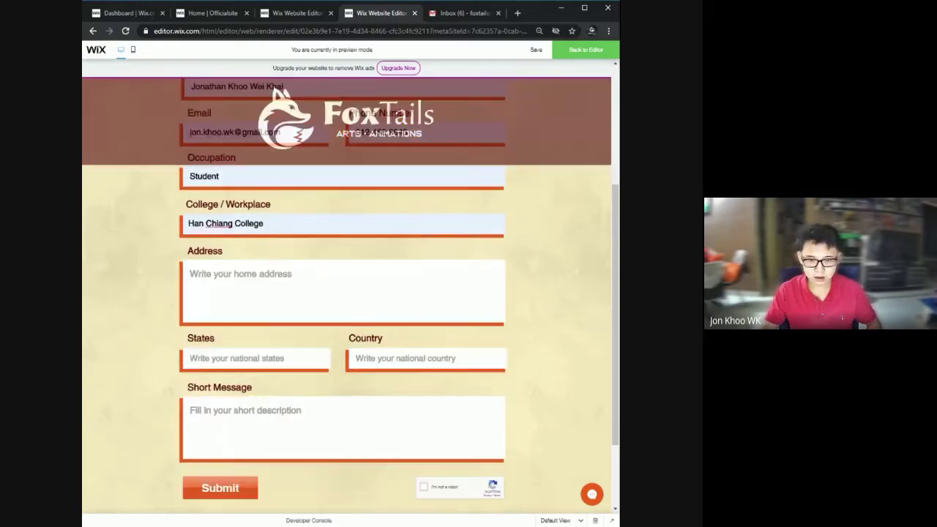
key("Down")
key("Return")
key("Tab")
key("Down")
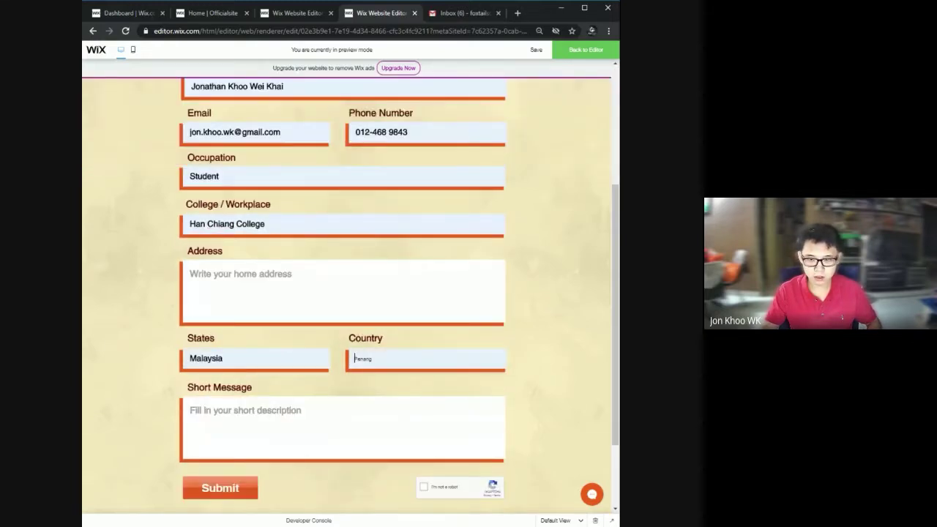
key("Return")
Begin the Short Message and enter the home address in the Address field.
key("Tab")
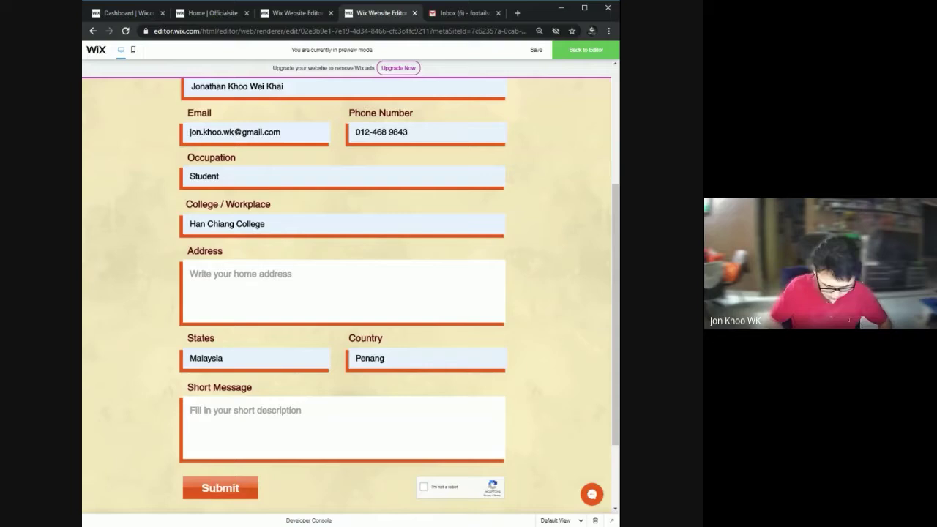
type("I want a poster design")
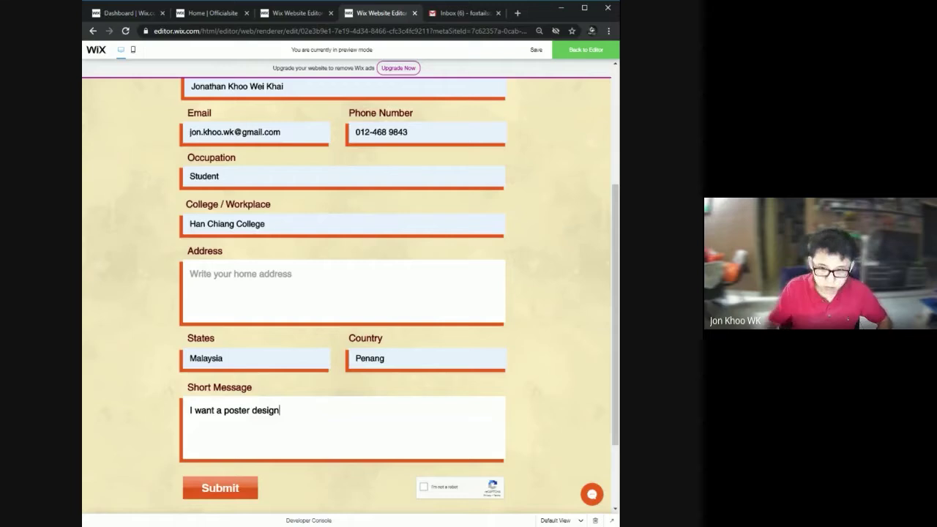
scroll(344, 293, "up", 1)
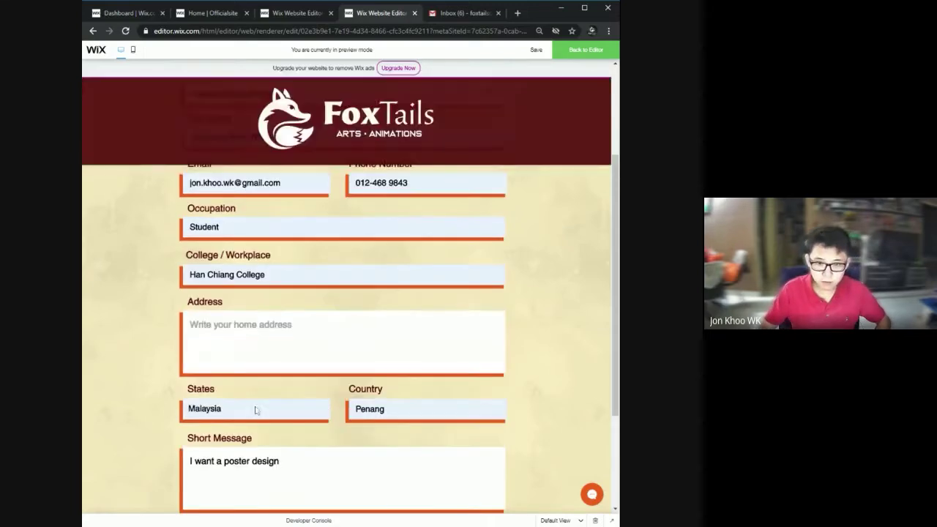
left_click(293, 337)
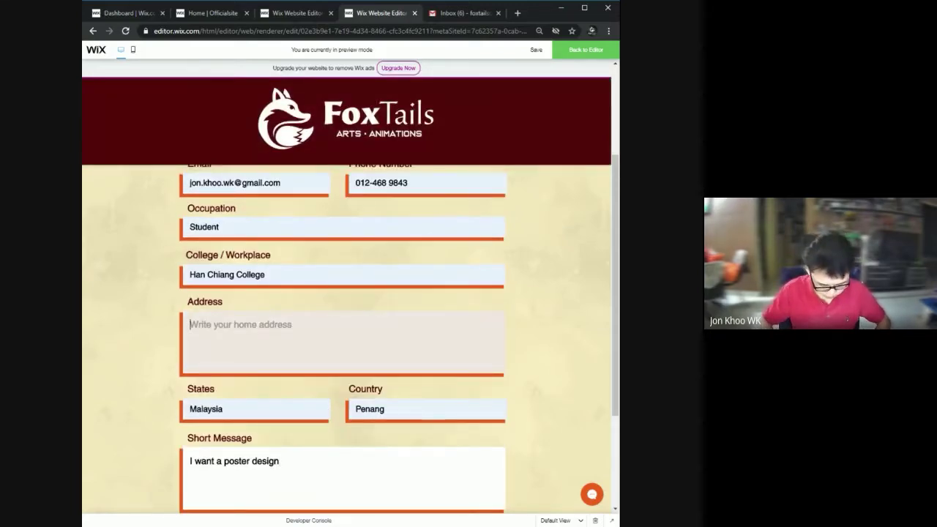
type("Asia Height")
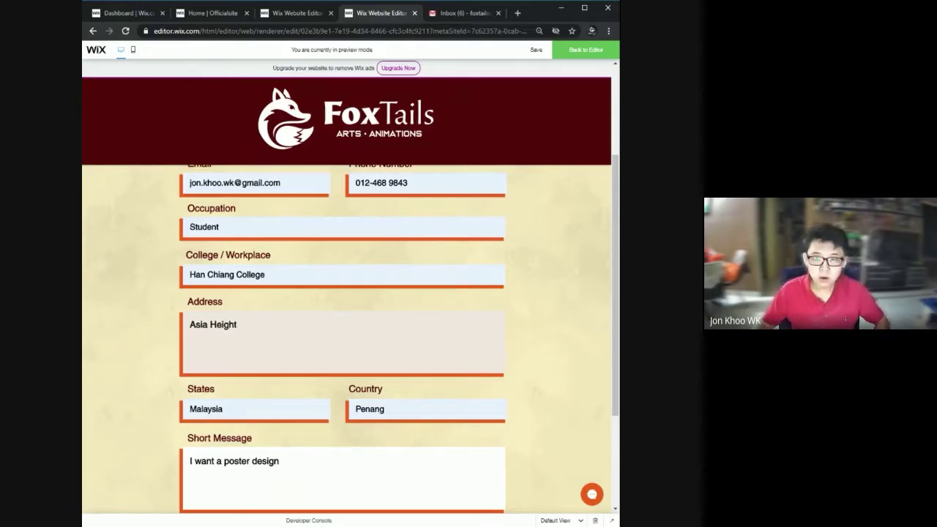
Tick 'I'm not a robot', select the five traffic-light tiles and verify.
scroll(358, 370, "down", 2)
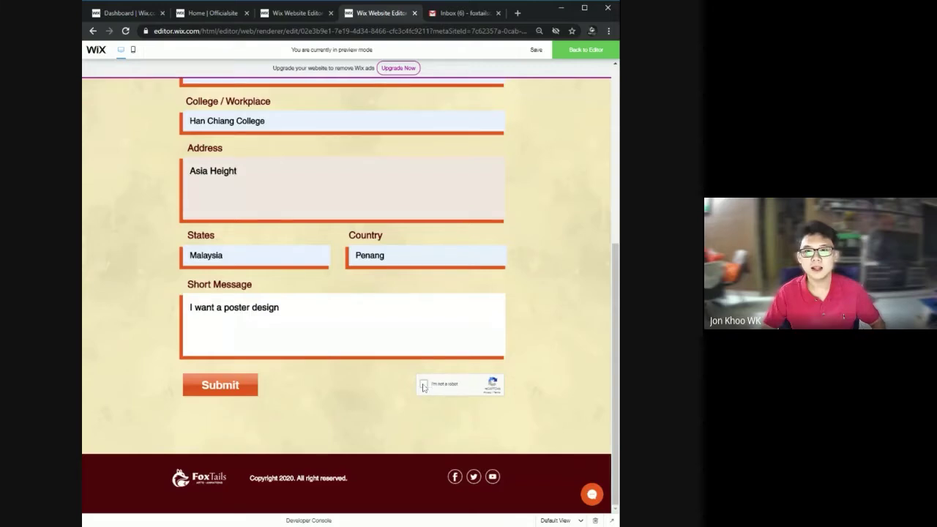
left_click(423, 385)
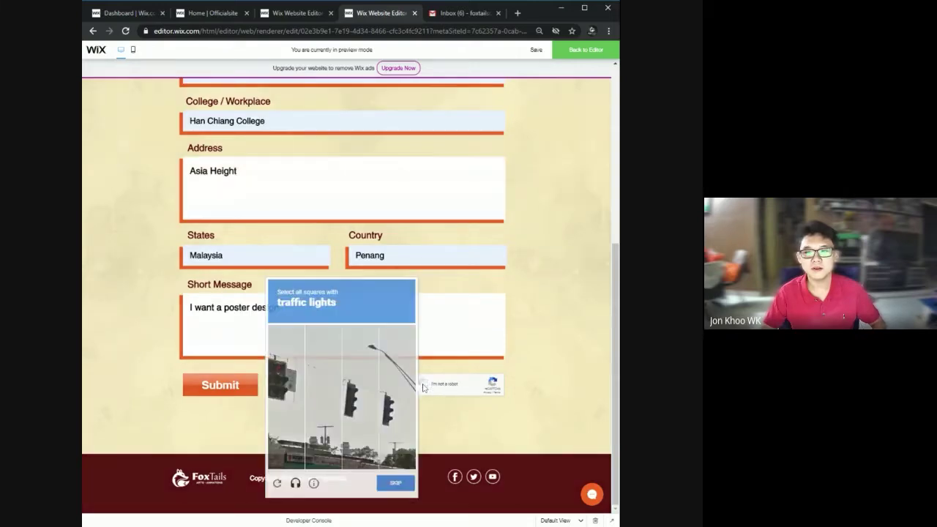
left_click(357, 405)
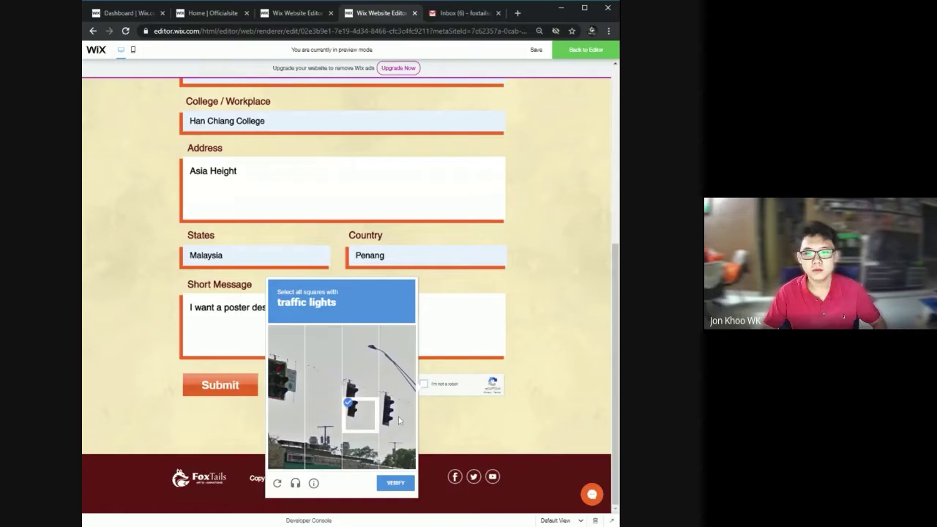
left_click(396, 413)
left_click(384, 377)
left_click(358, 379)
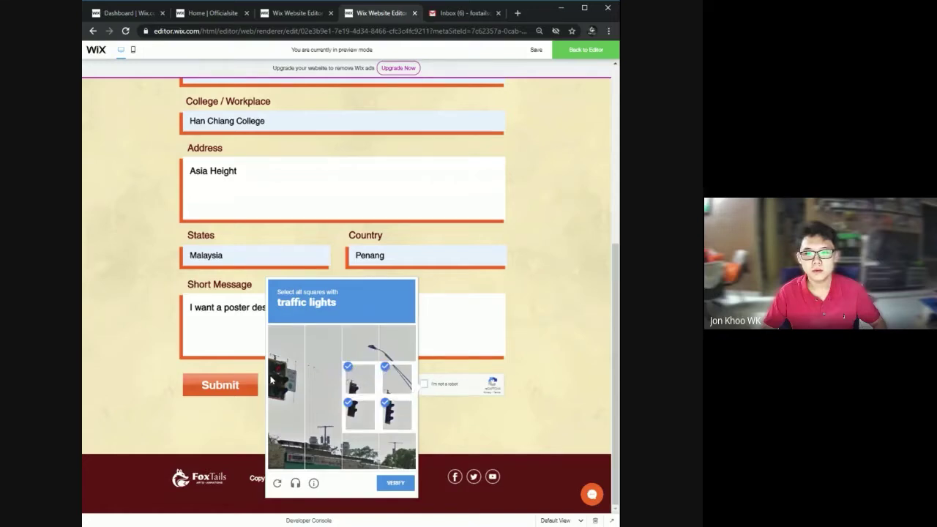
left_click(287, 366)
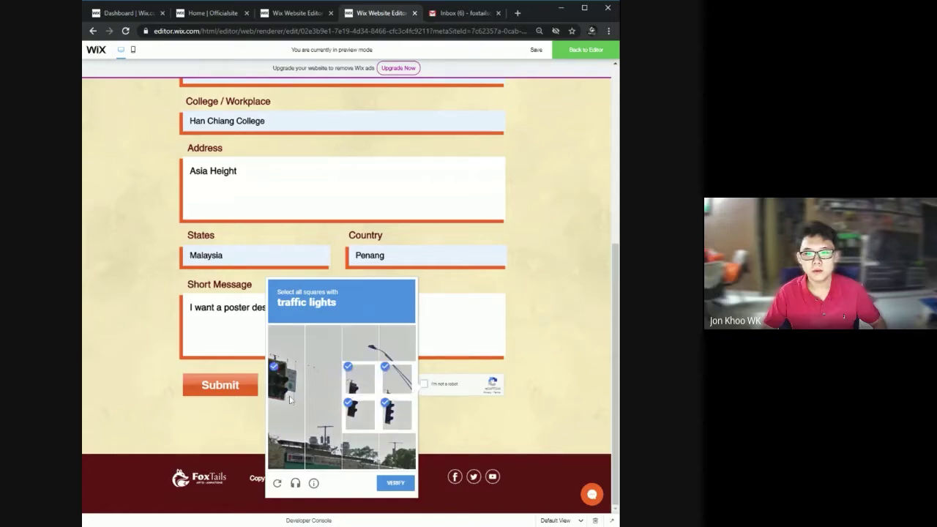
left_click(395, 484)
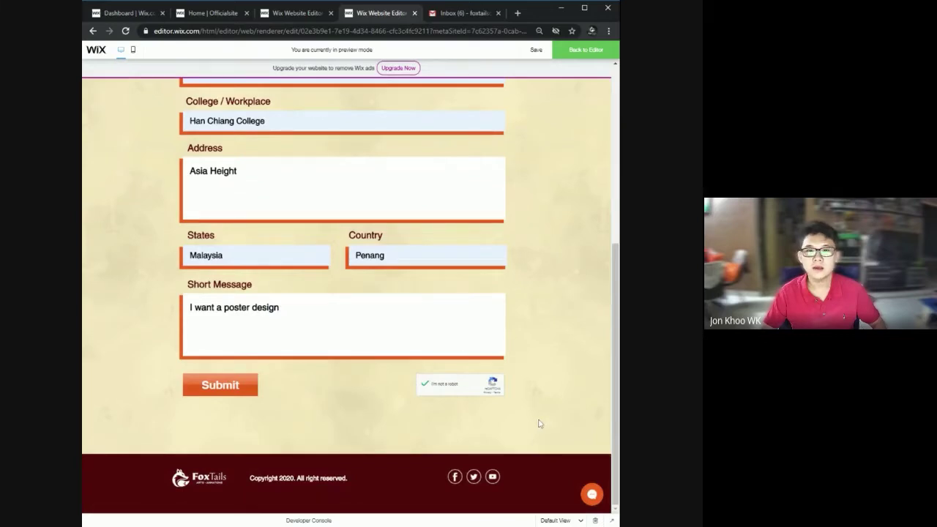
Submit the register form and return to the Thank you page preview tab.
left_click(218, 386)
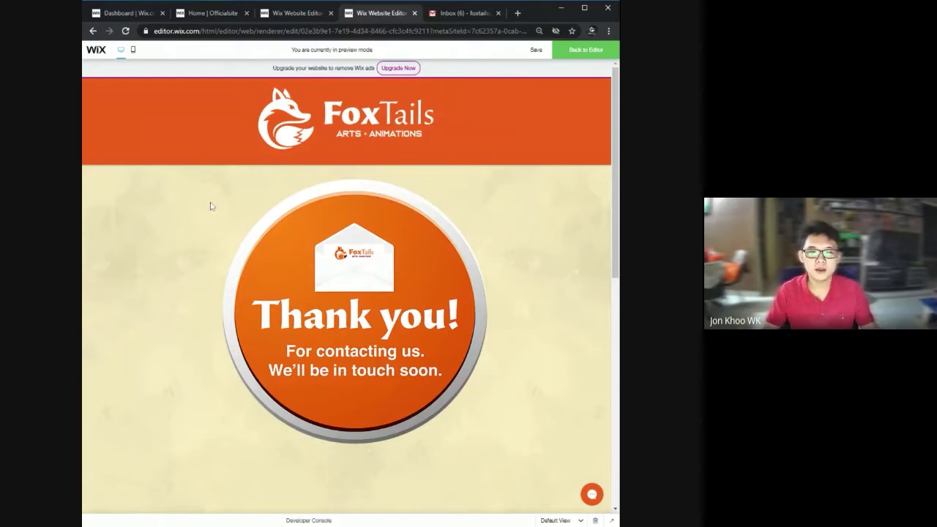
left_click(297, 12)
left_click(377, 12)
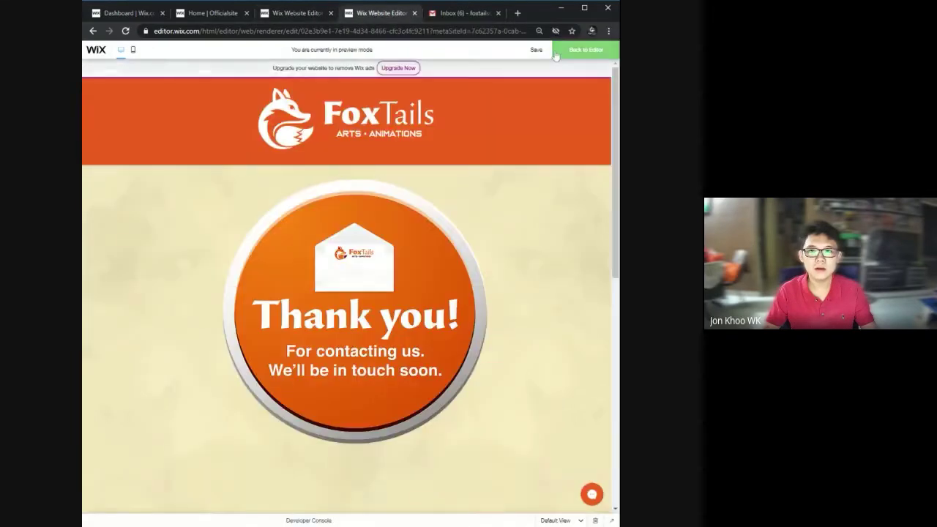
Exit preview, check the two poster-design entries in MemberOnlineData, then close it.
left_click(585, 50)
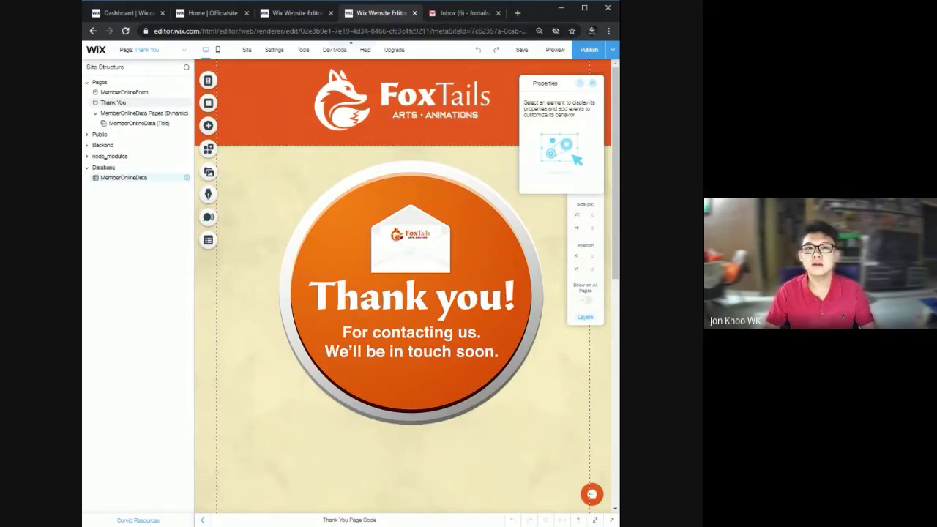
left_click(132, 181)
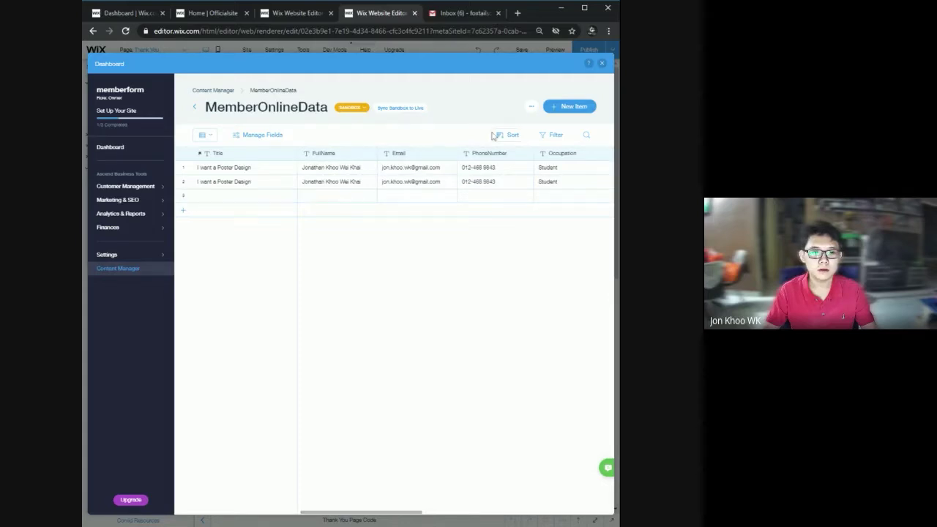
left_click(601, 65)
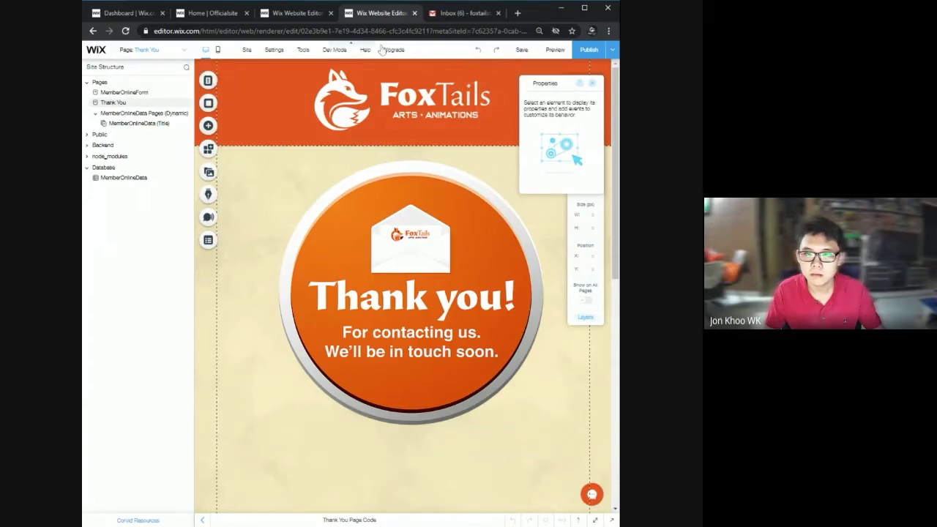
Switch to the MemberOnlineForm page and view dataset1's stored content via Manage Content.
left_click(177, 56)
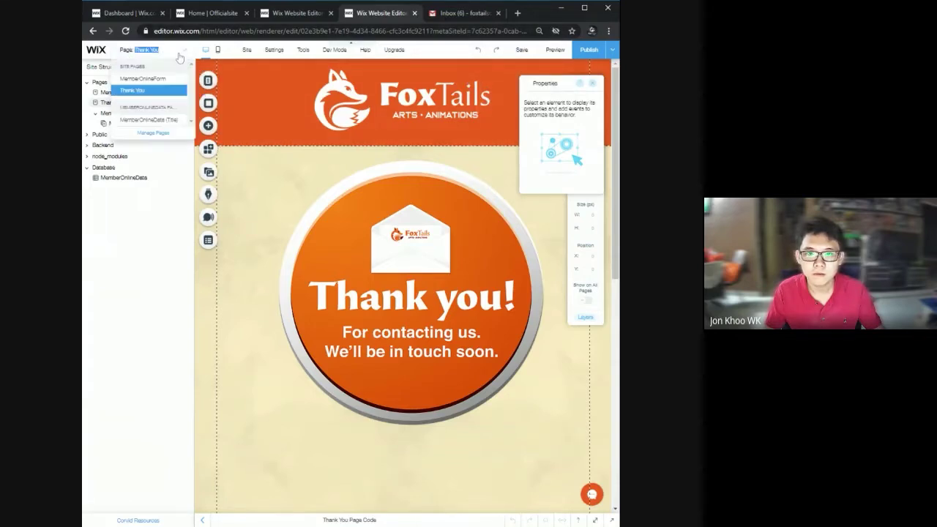
left_click(157, 80)
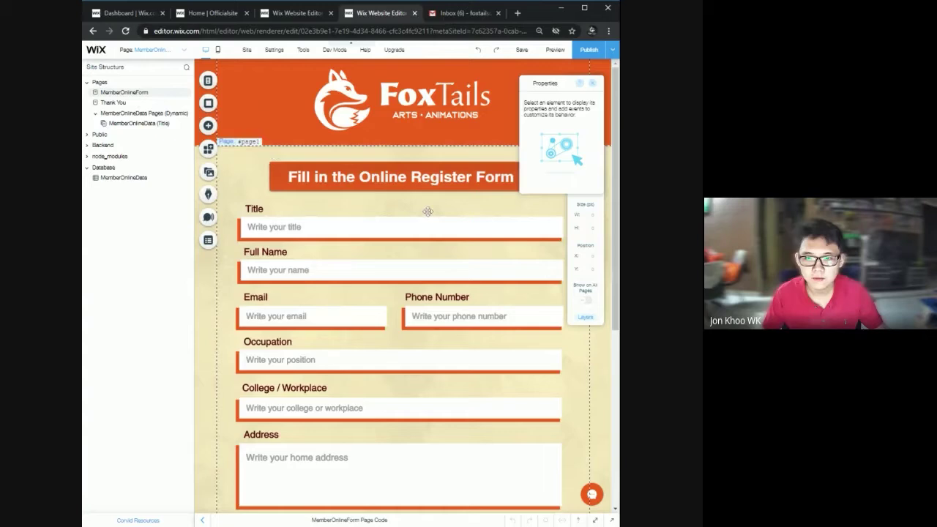
scroll(311, 359, "down", 5)
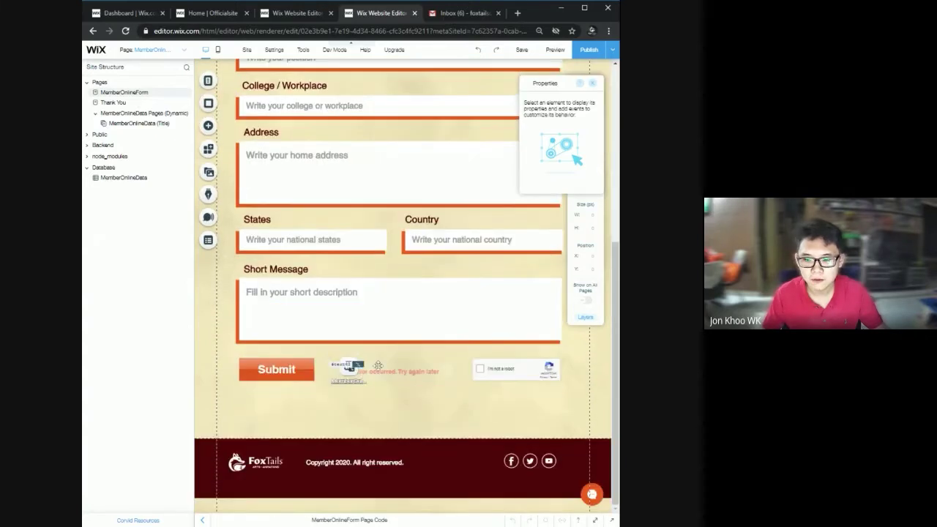
left_click(348, 367)
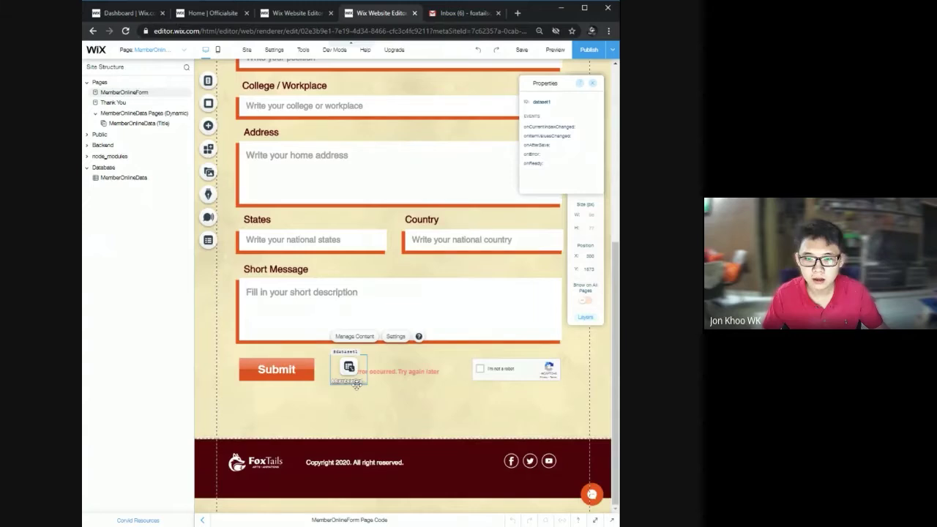
left_click(355, 337)
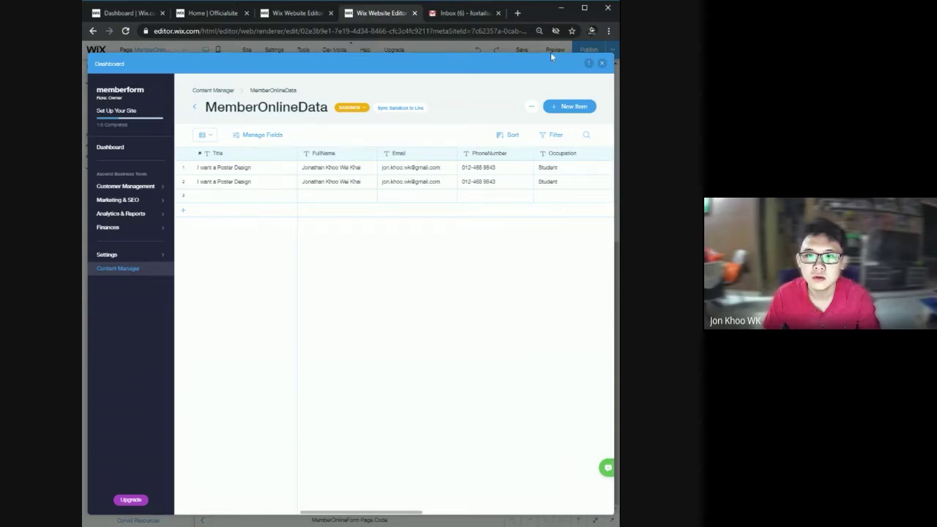
left_click(603, 64)
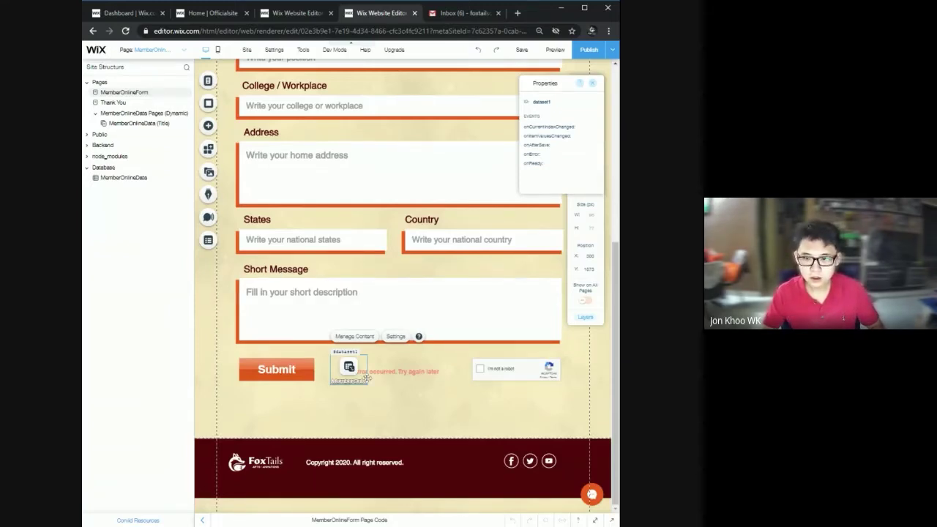
Select the Title input, reopen the MemberOnlineData collection through the dataset, then close it.
scroll(344, 363, "up", 4)
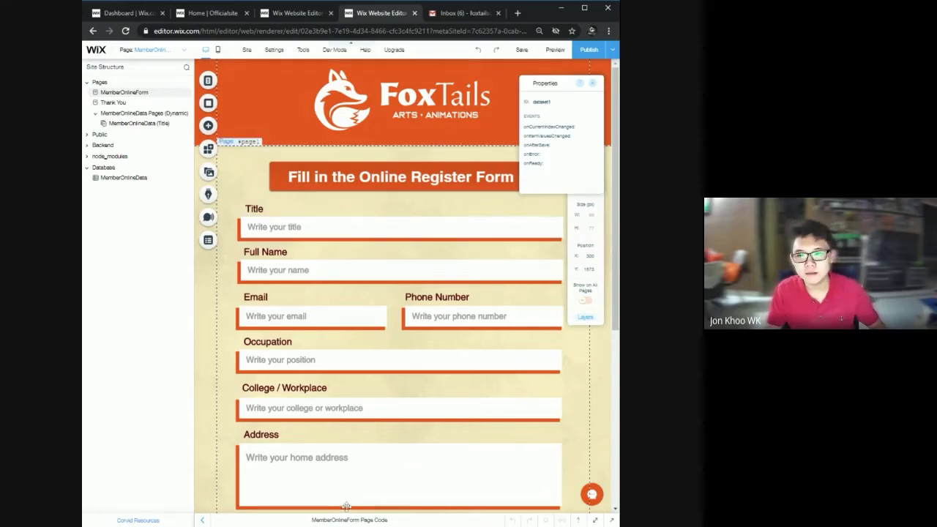
left_click(403, 230)
scroll(388, 293, "down", 5)
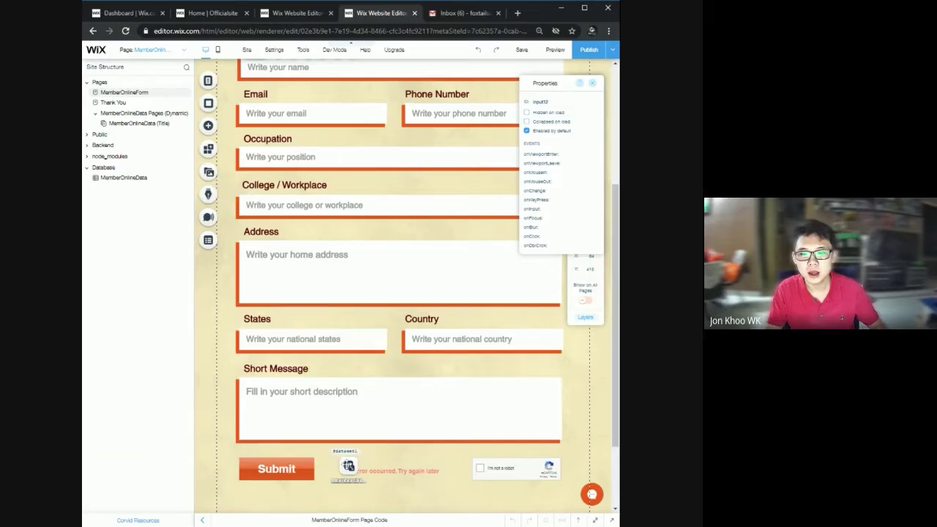
left_click(358, 472)
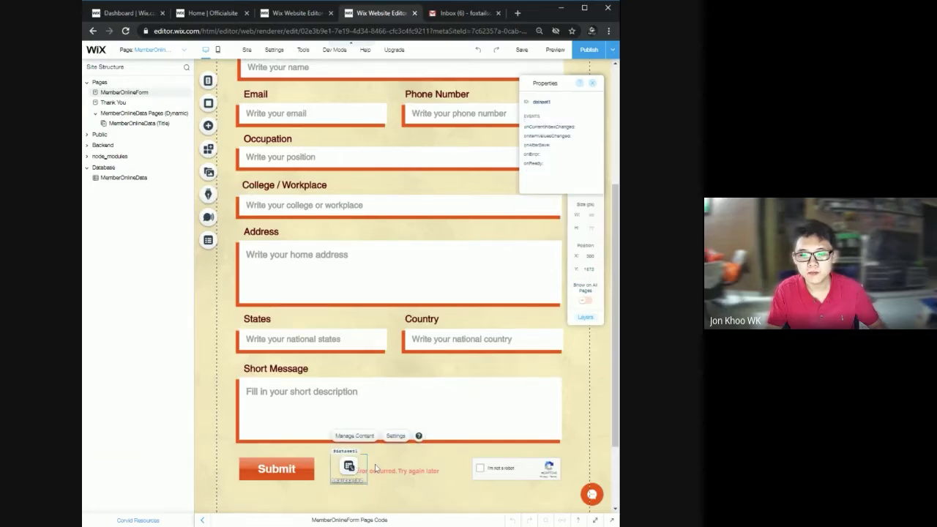
left_click(355, 435)
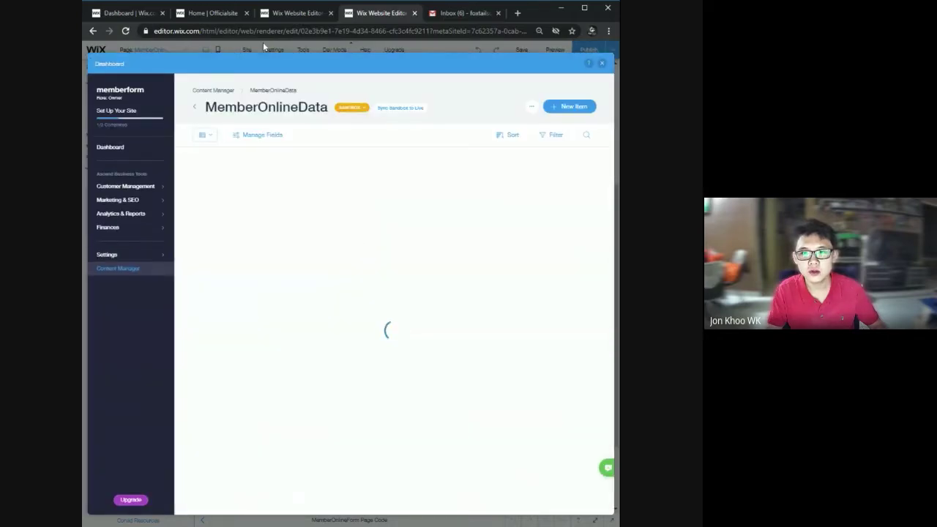
left_click_drag(206, 107, 338, 120)
left_click(602, 63)
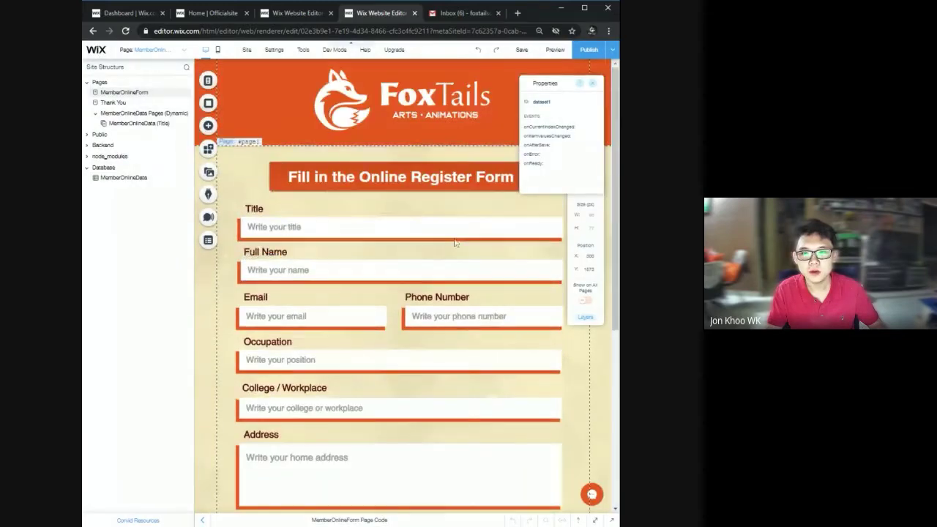
scroll(383, 359, "down", 6)
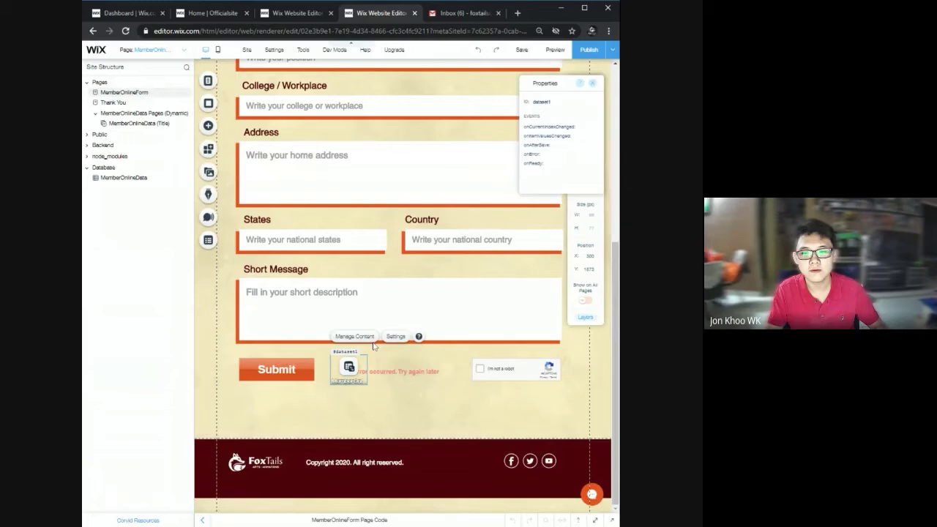
scroll(452, 398, "up", 1)
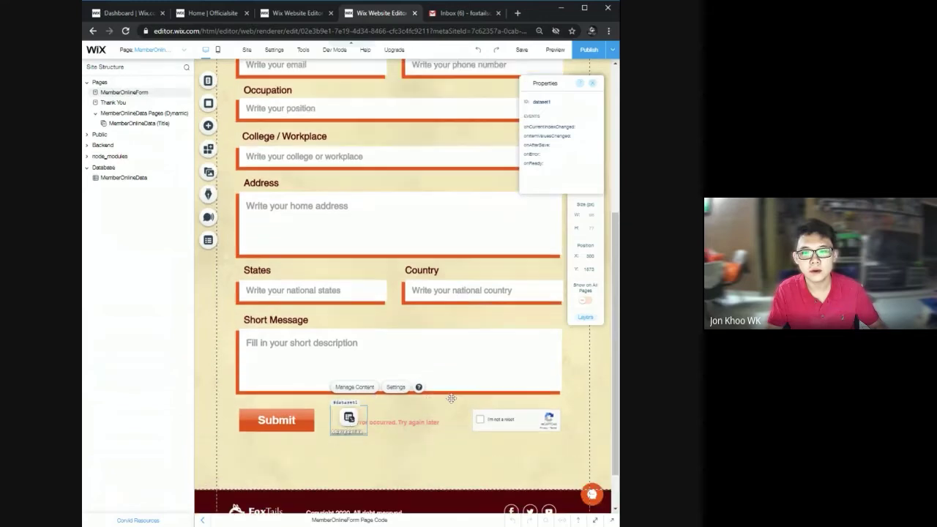
scroll(451, 398, "up", 4)
Connect the Title input to MemberOnlineDataset's Title (Text) field.
left_click(346, 177)
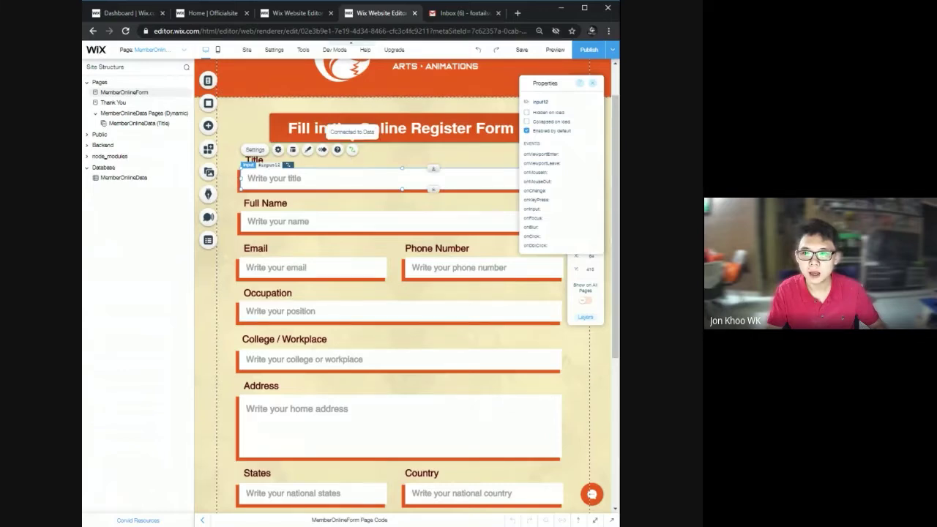
left_click(352, 150)
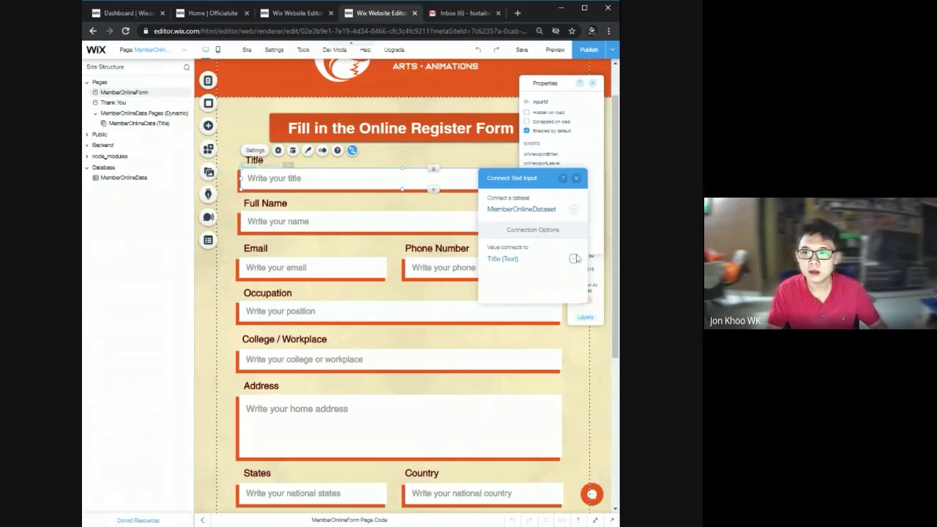
left_click(573, 210)
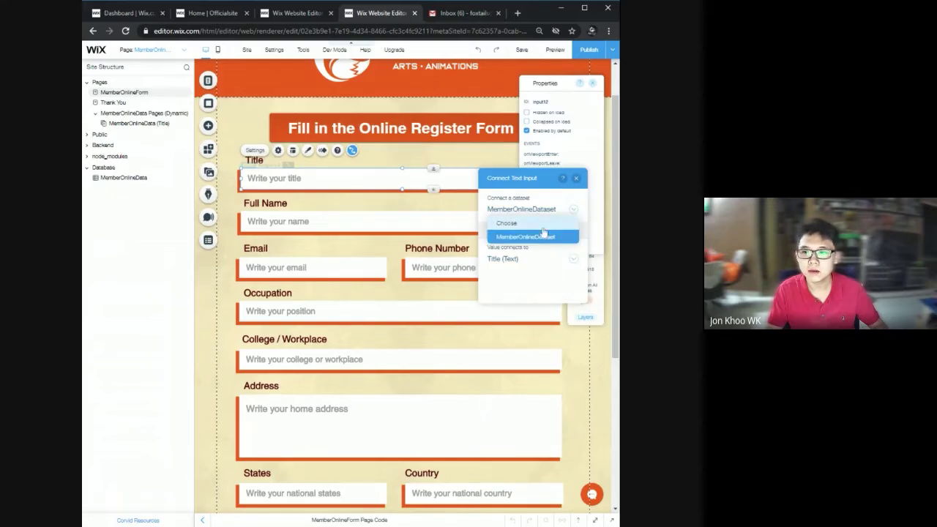
left_click(525, 293)
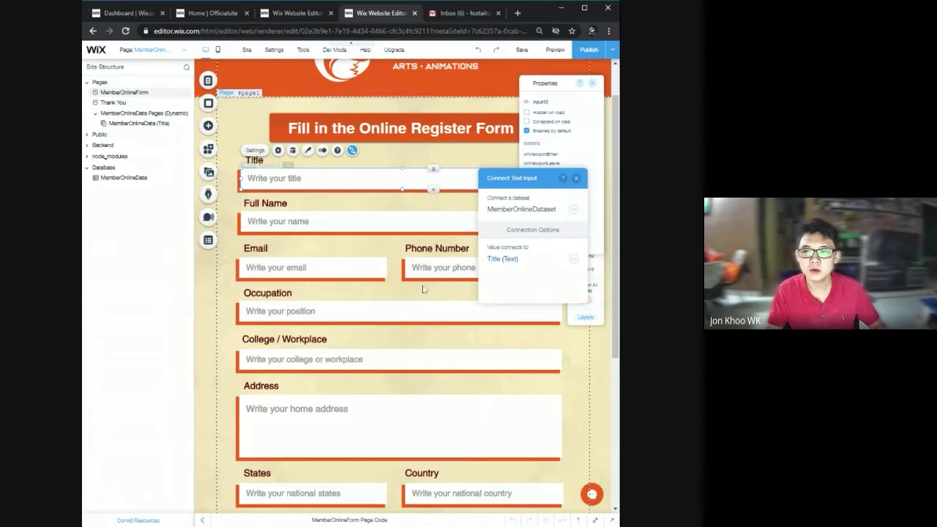
left_click(391, 237)
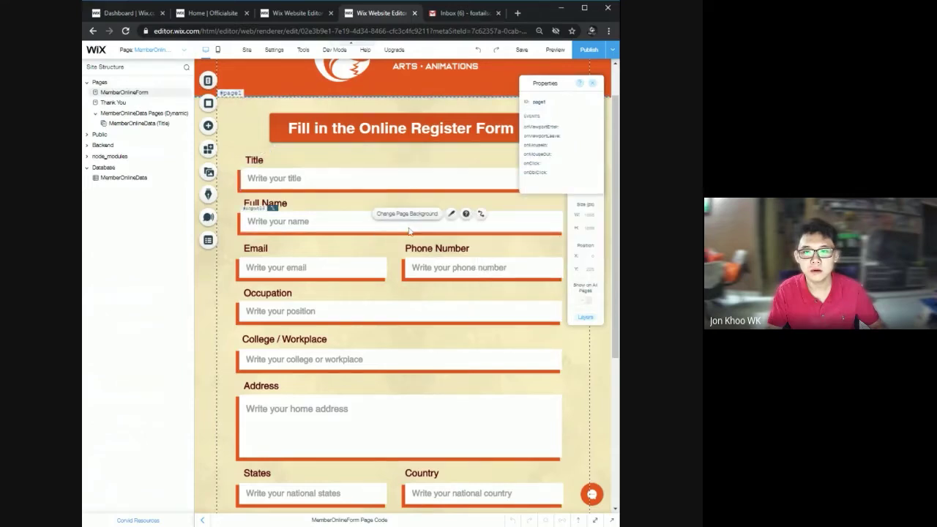
Open the Full Name input's data connection for the FullName field, then select the Occupation input.
left_click(395, 223)
left_click(351, 193)
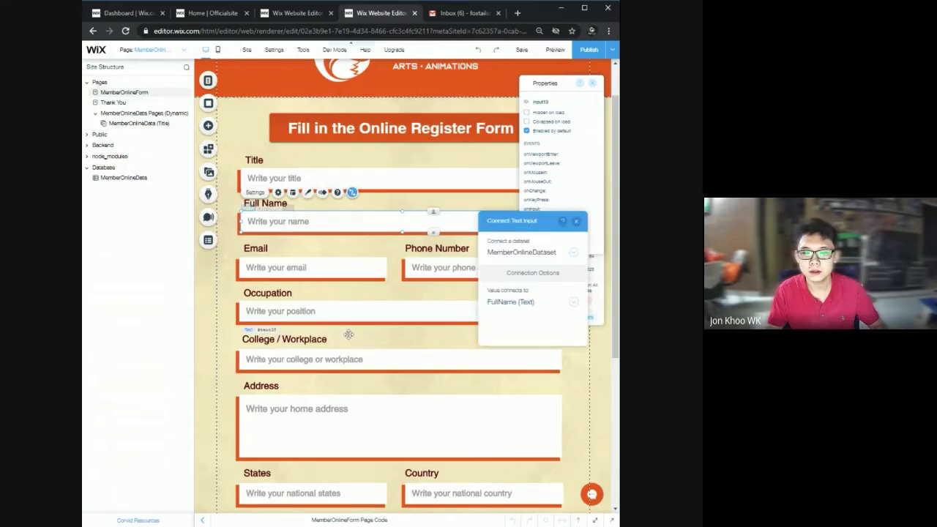
left_click(388, 310)
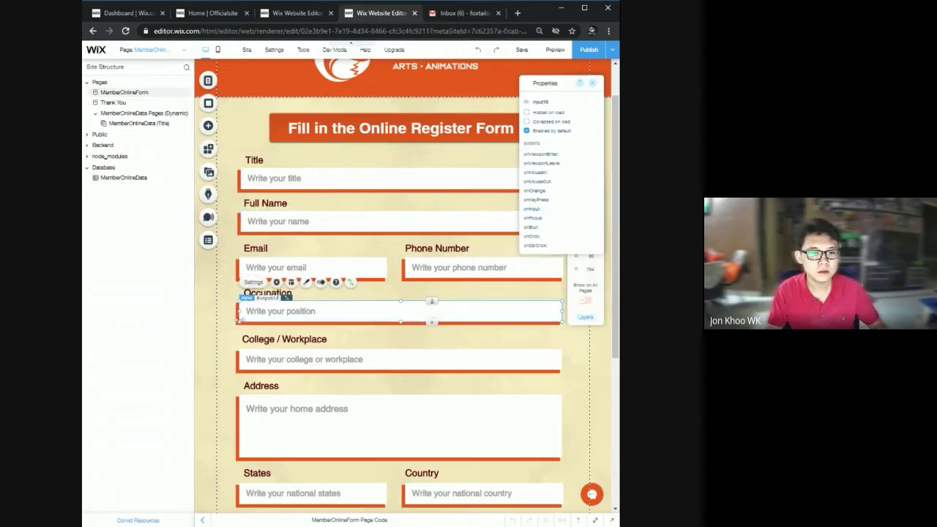
scroll(241, 319, "down", 2)
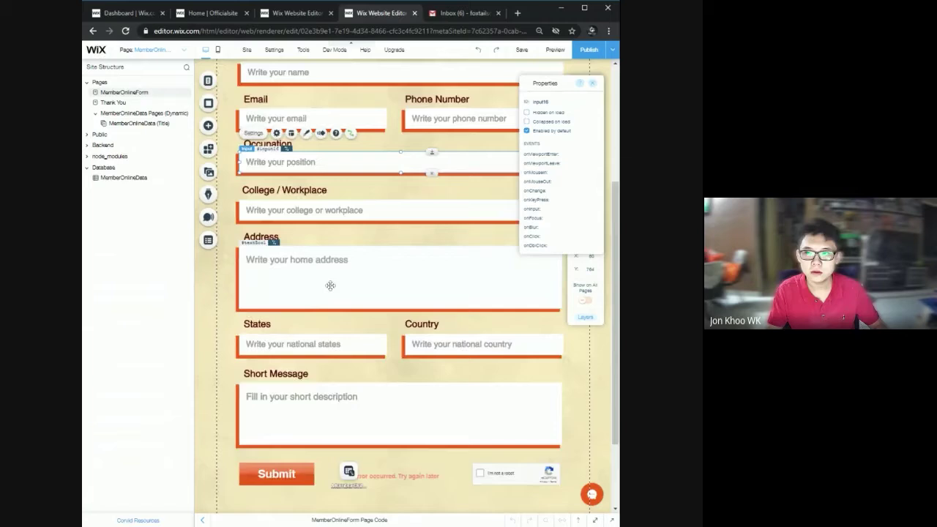
scroll(329, 285, "up", 4)
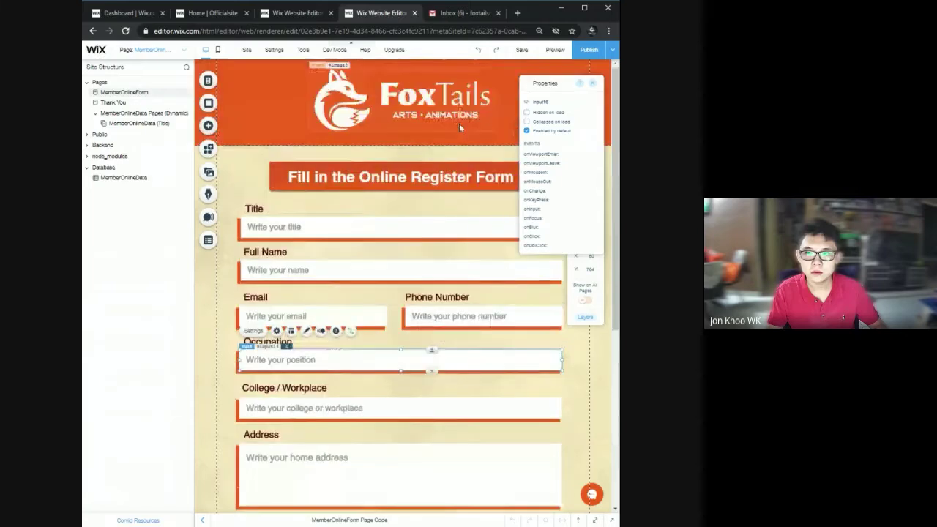
Preview the register form page, then return to the editor tab showing the FoxTails Home page.
left_click(550, 51)
scroll(404, 210, "down", 4)
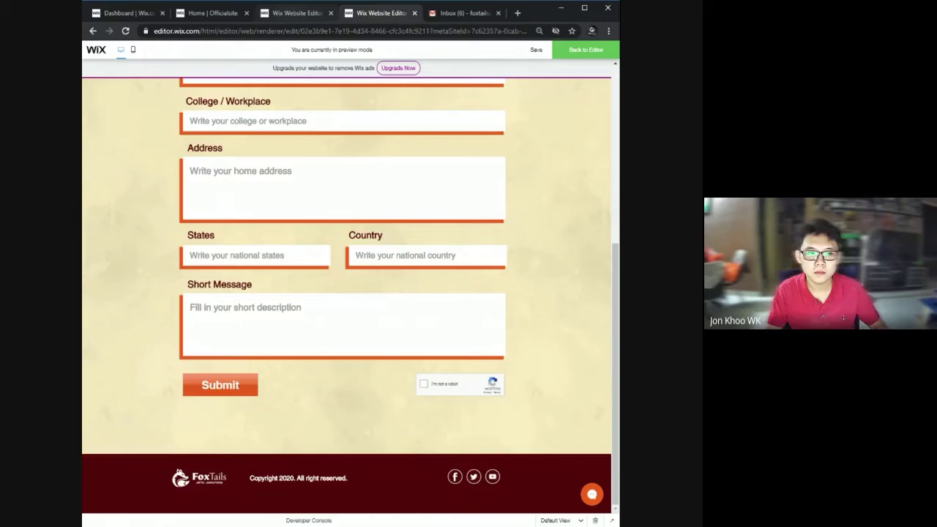
left_click(291, 12)
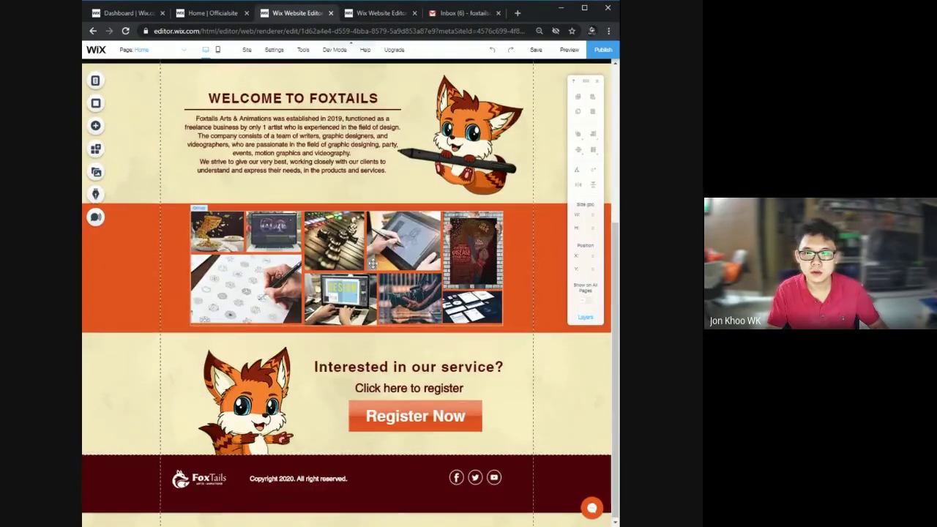
Go to the Get in touch page and fill in a test name and the autofilled email.
scroll(359, 244, "up", 3)
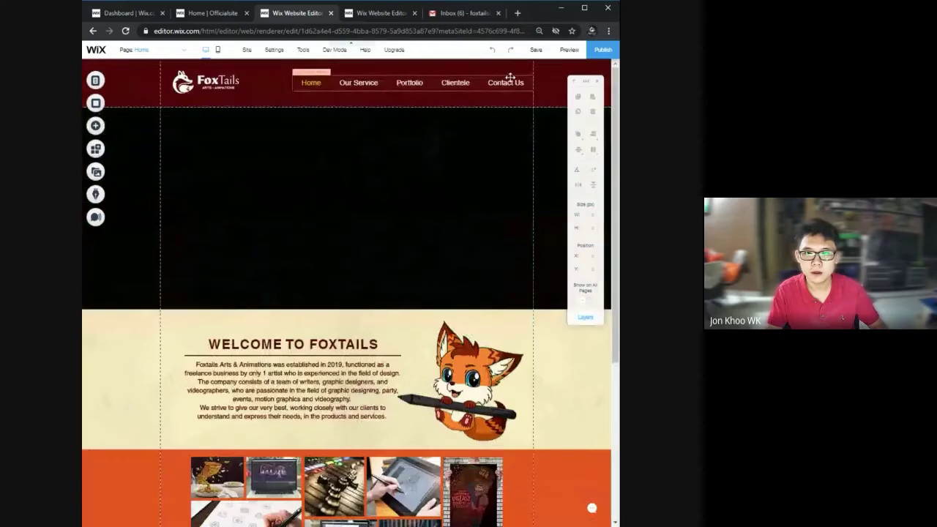
left_click(157, 50)
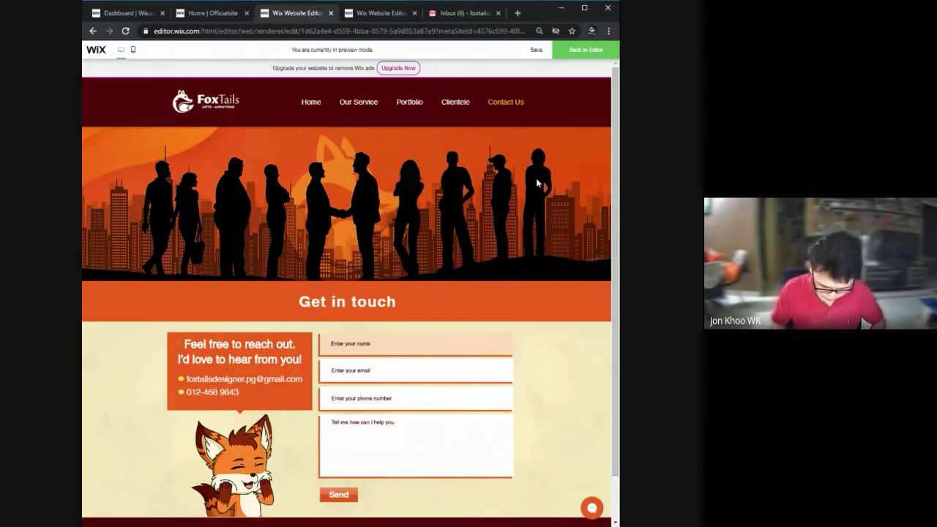
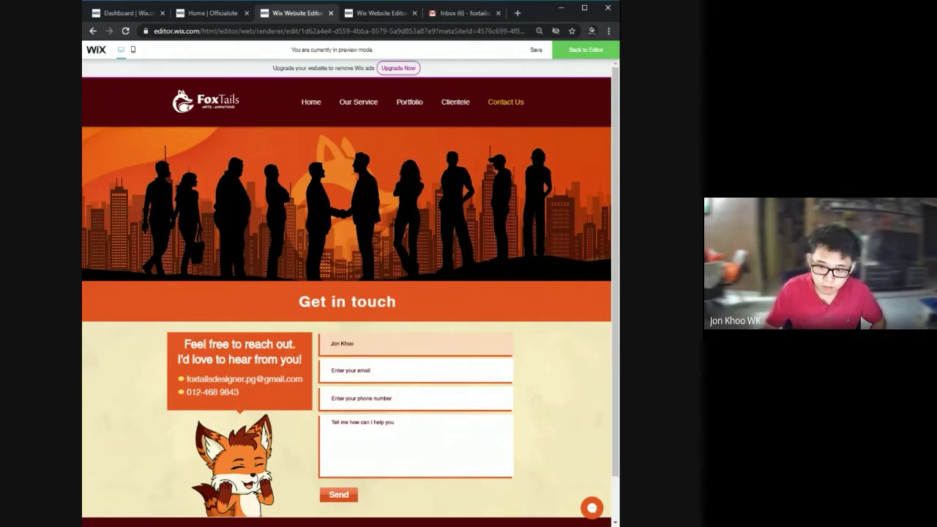
key("Tab")
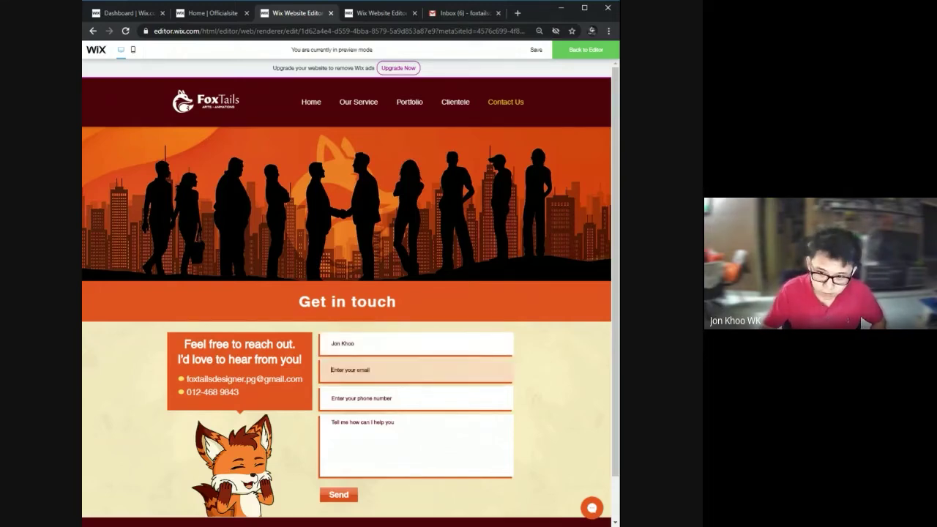
key("Down")
key("Return")
key("Tab")
type("Test")
key("Tab")
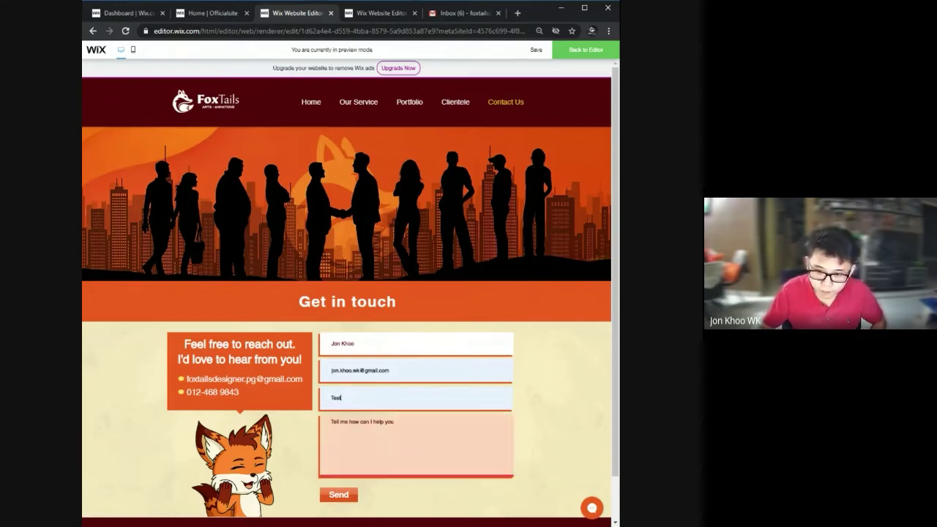
Replace the phone field with a test number, write the message 'Testing', and send the form.
key("shift+Tab")
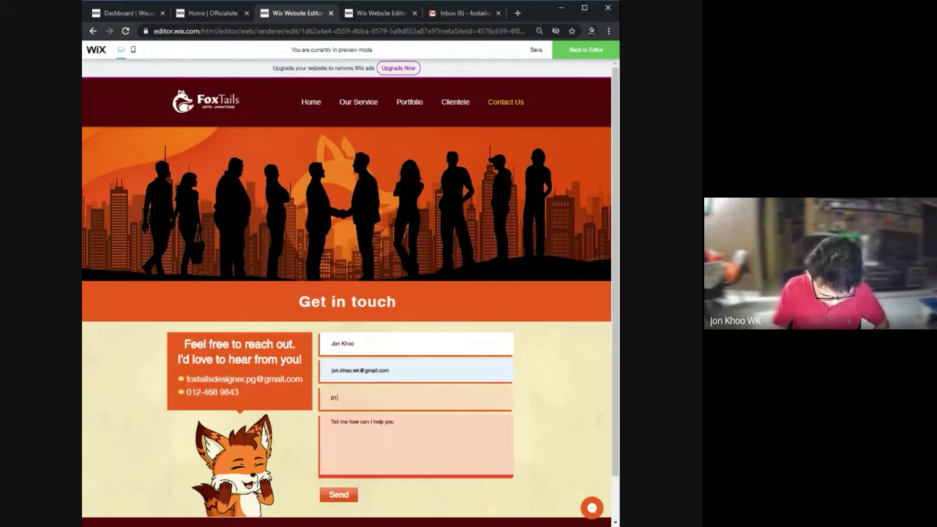
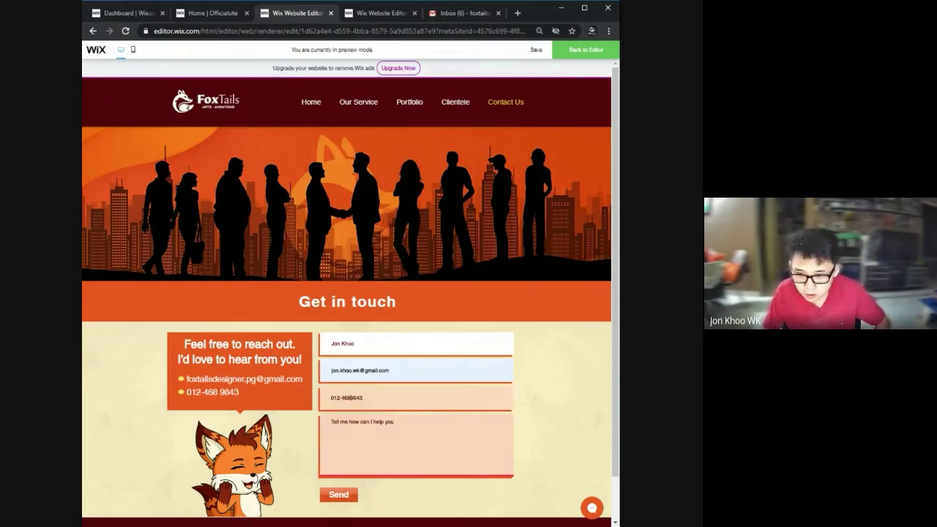
key("Tab")
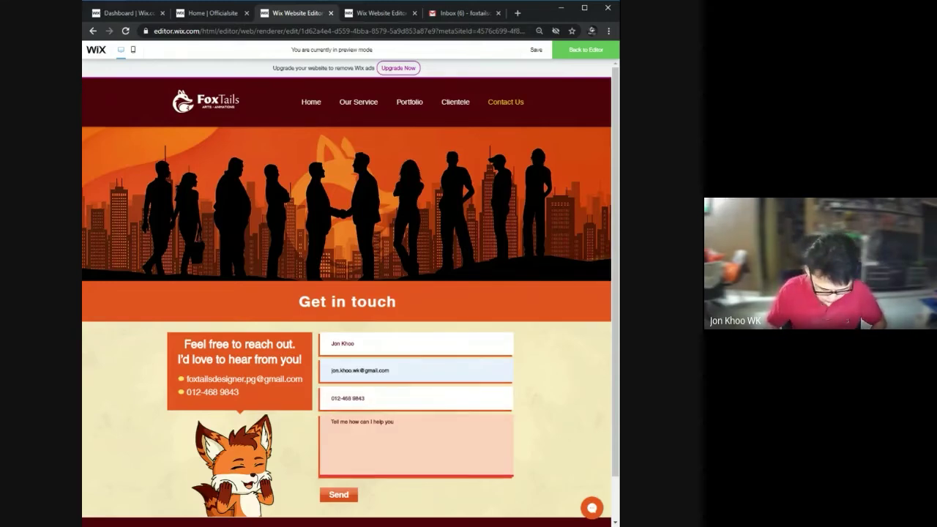
type("Testin")
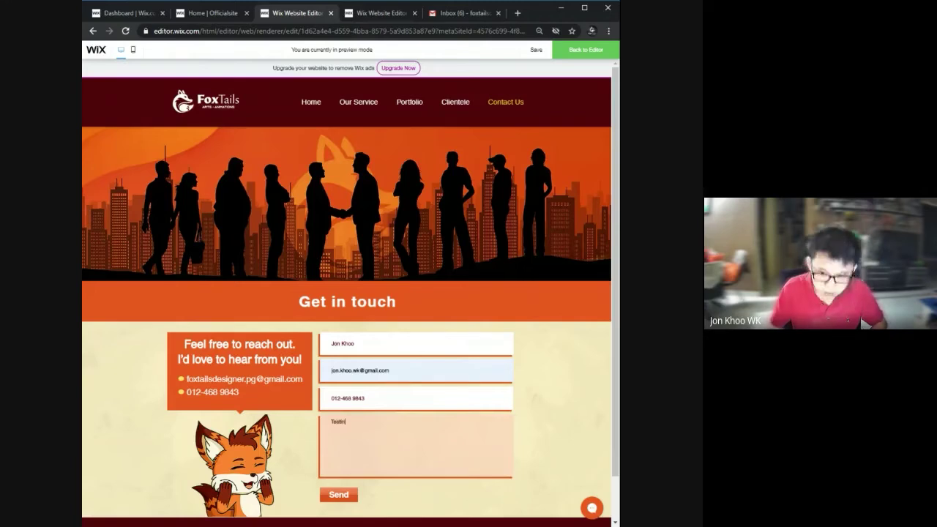
type("g")
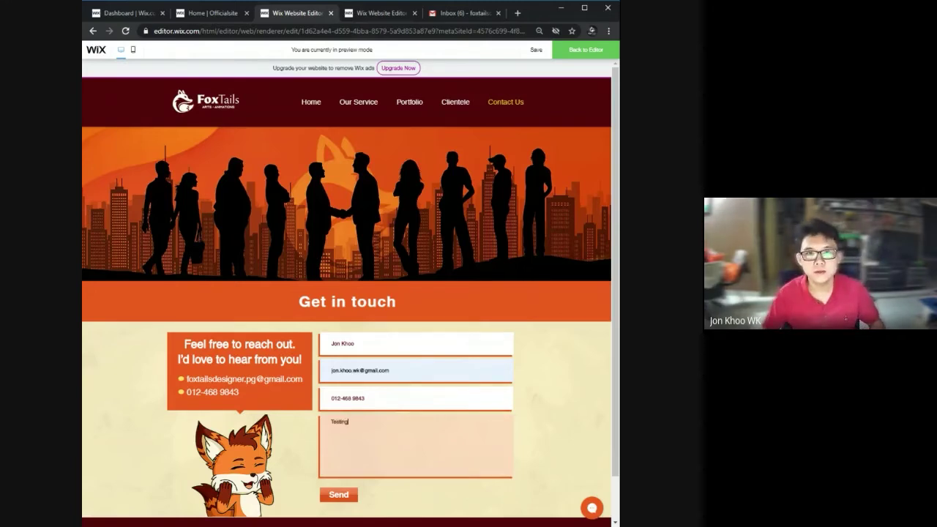
scroll(307, 439, "down", 2)
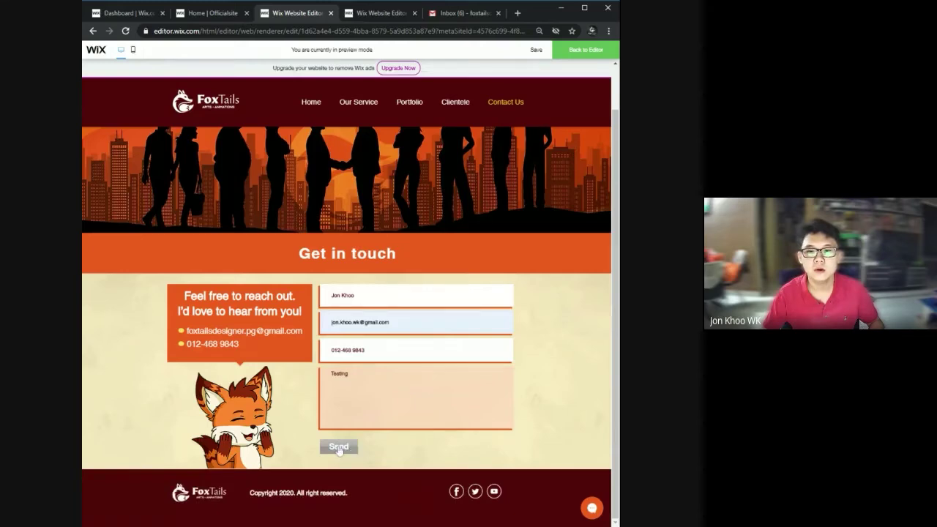
left_click(338, 448)
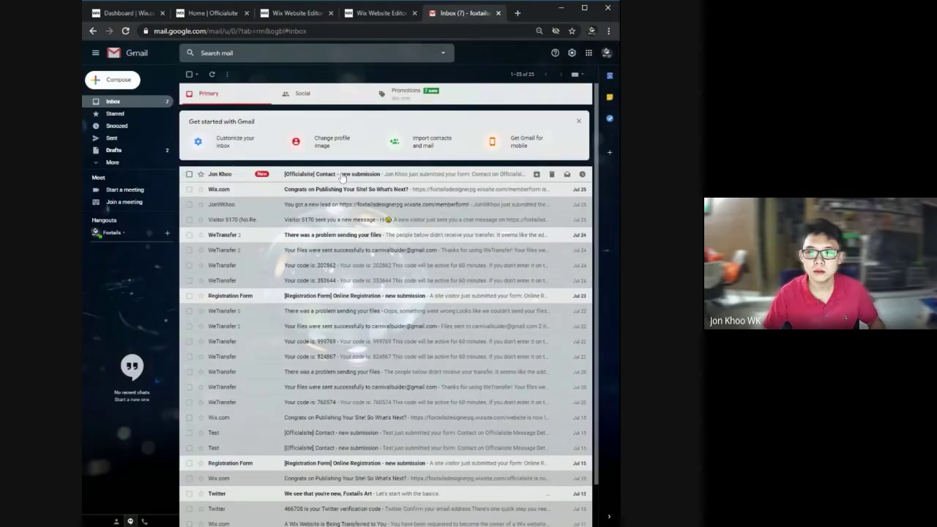
Read the '[Officialsite] Contact - new submission' email, then go back to the FoxTails site preview.
left_click(342, 177)
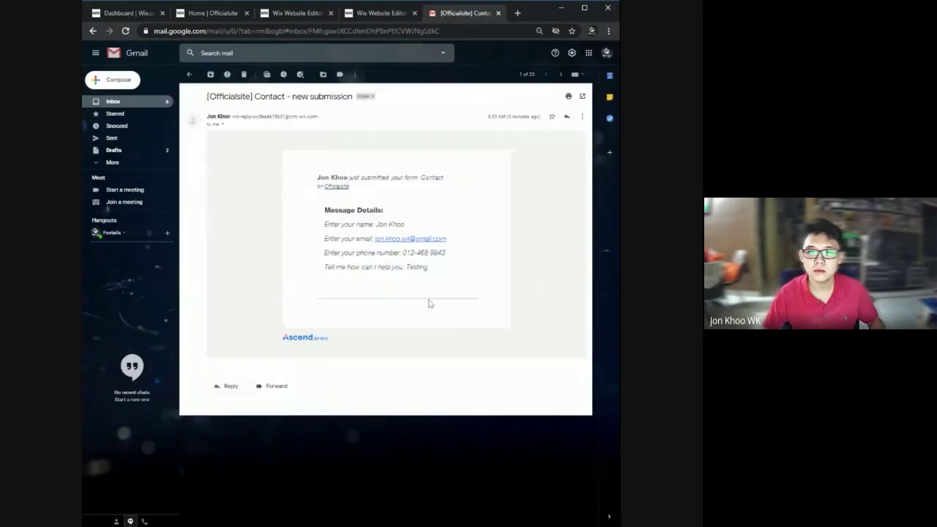
left_click(297, 12)
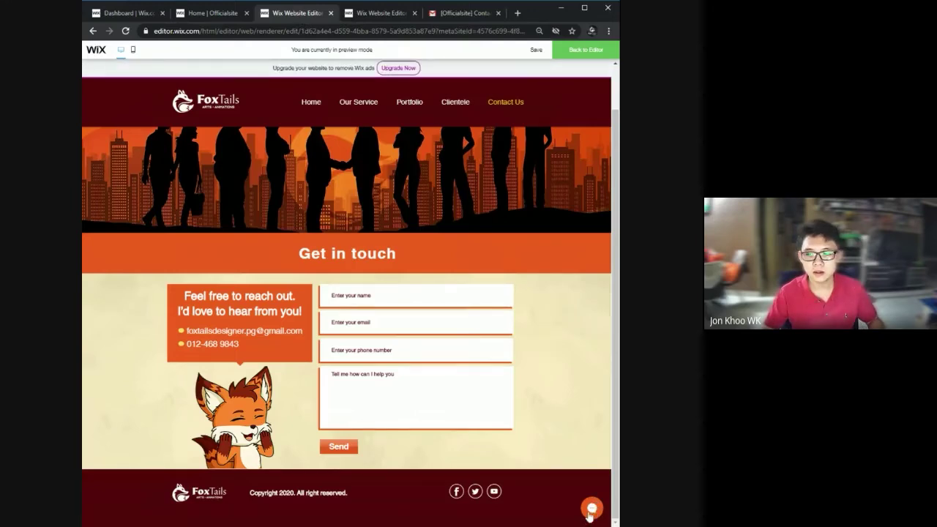
Send 'Hi There I need your help' from the site's Let's Chat window.
left_click(591, 508)
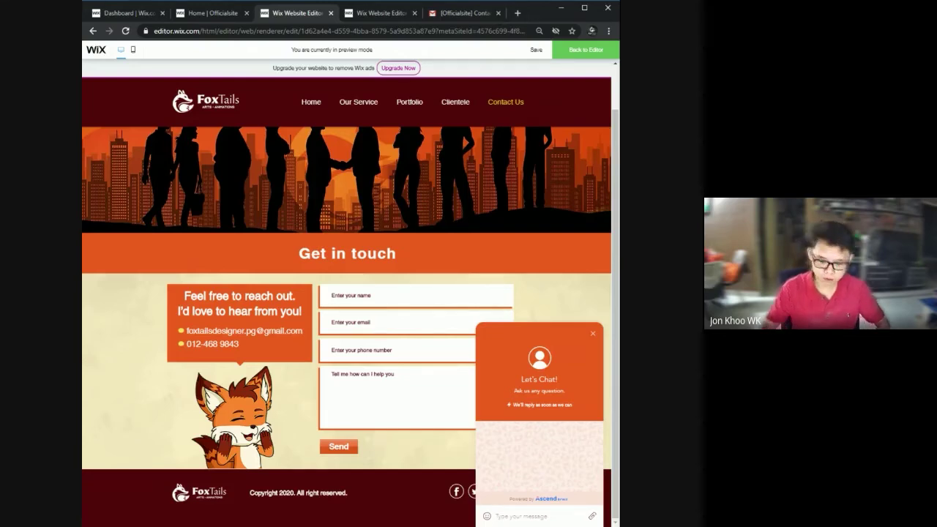
type("Hi")
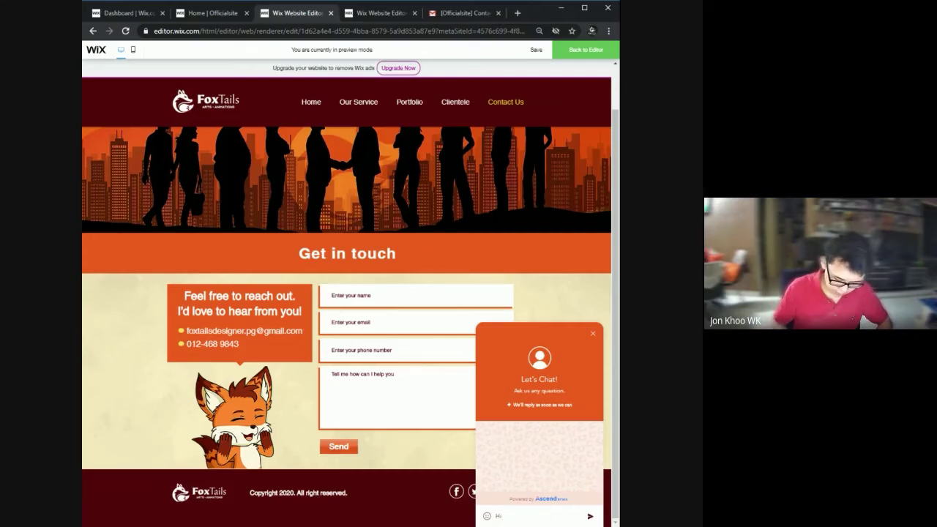
type(" There")
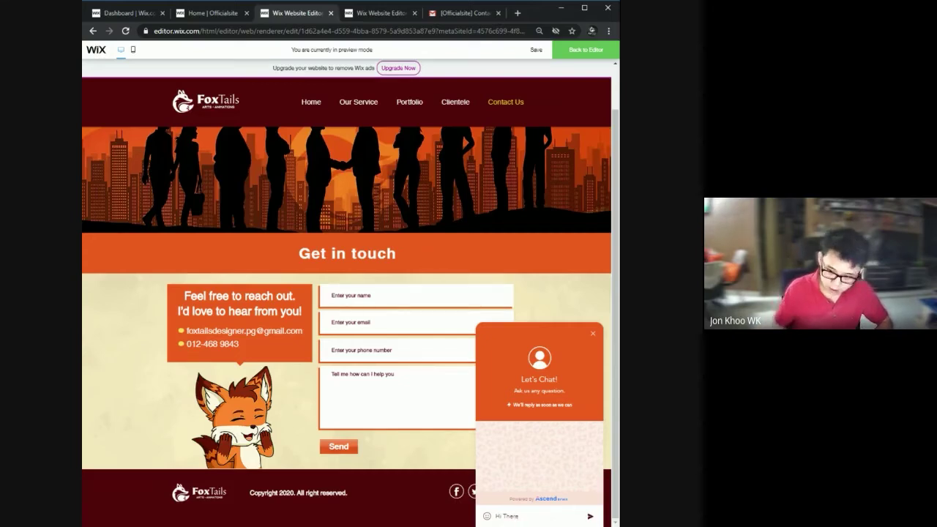
type(" I need")
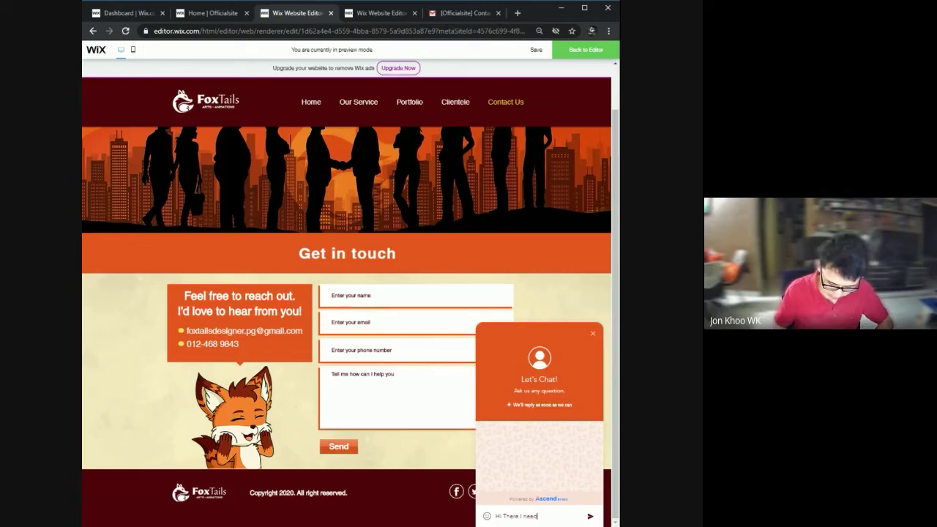
type(" your help")
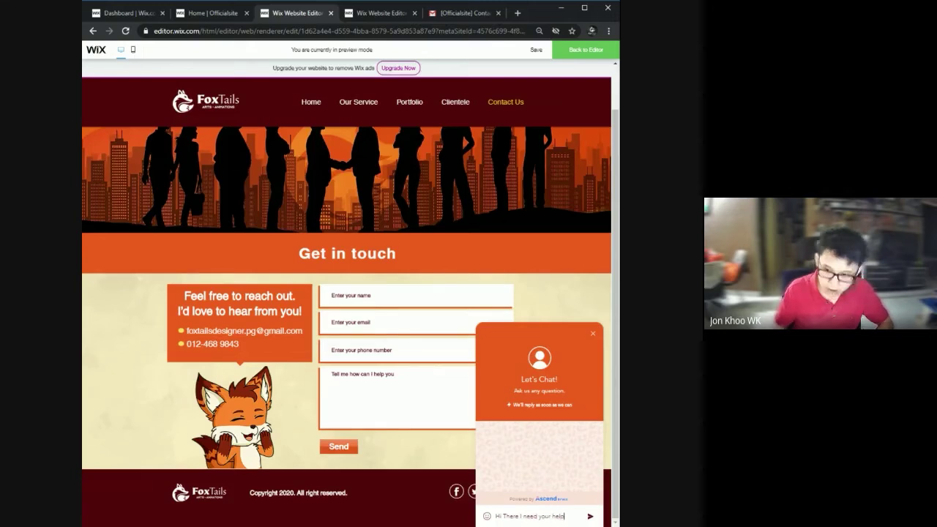
key("Return")
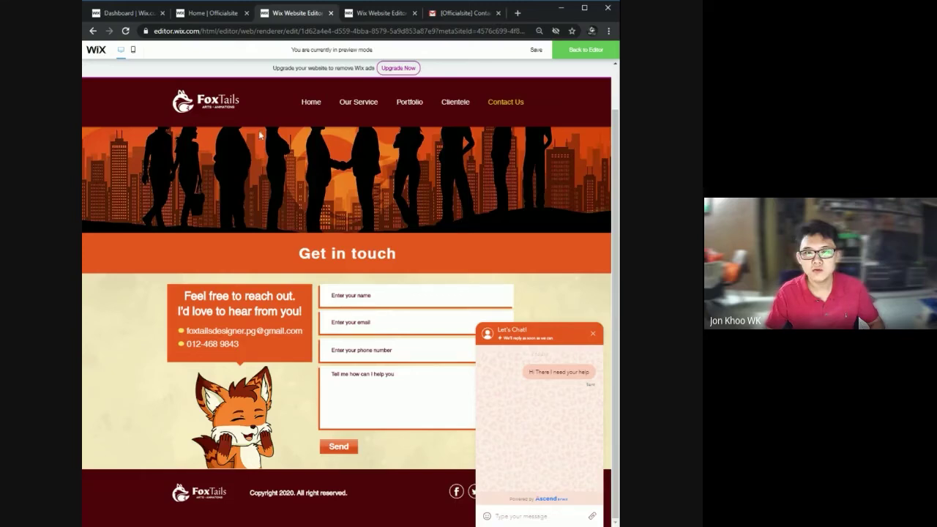
Find the chat message in the dashboard inbox, then switch to the register form preview.
left_click(128, 13)
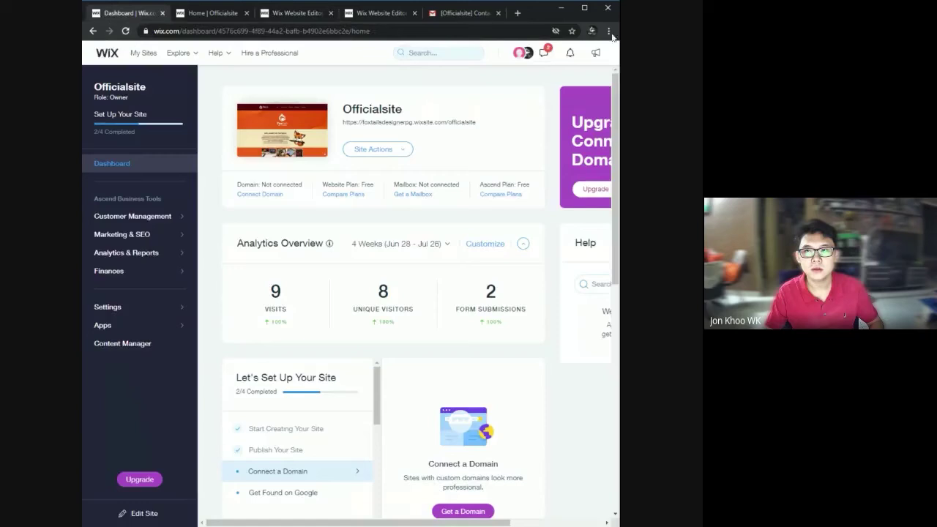
left_click(544, 54)
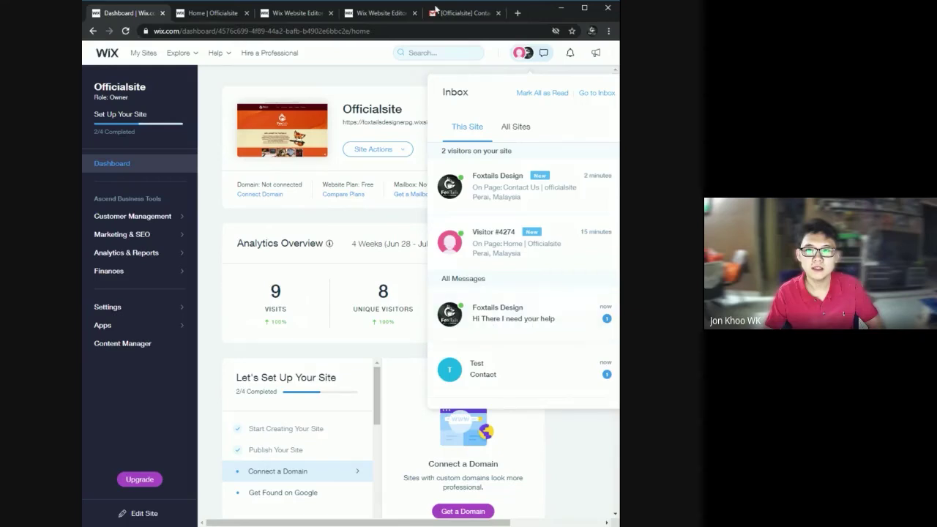
left_click(395, 13)
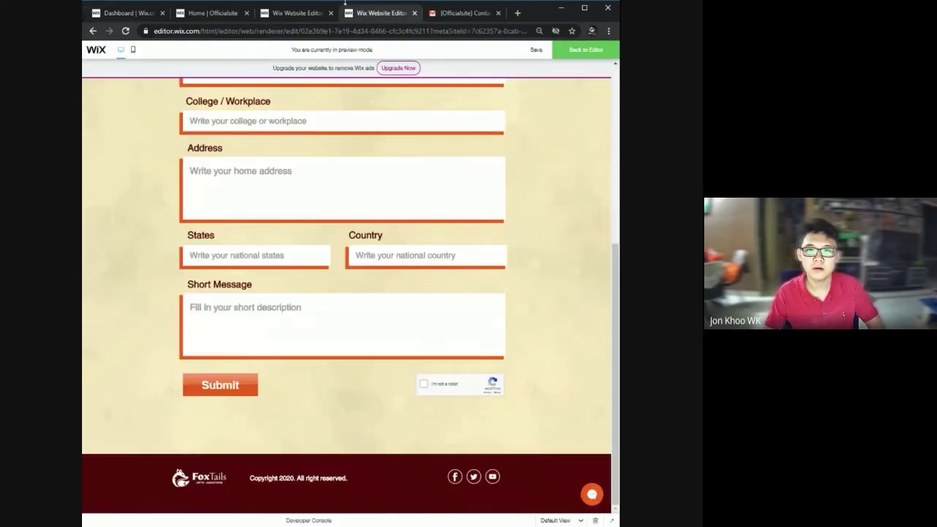
Switch back to the Contact Us preview tab showing the Let's Chat conversation.
left_click(319, 13)
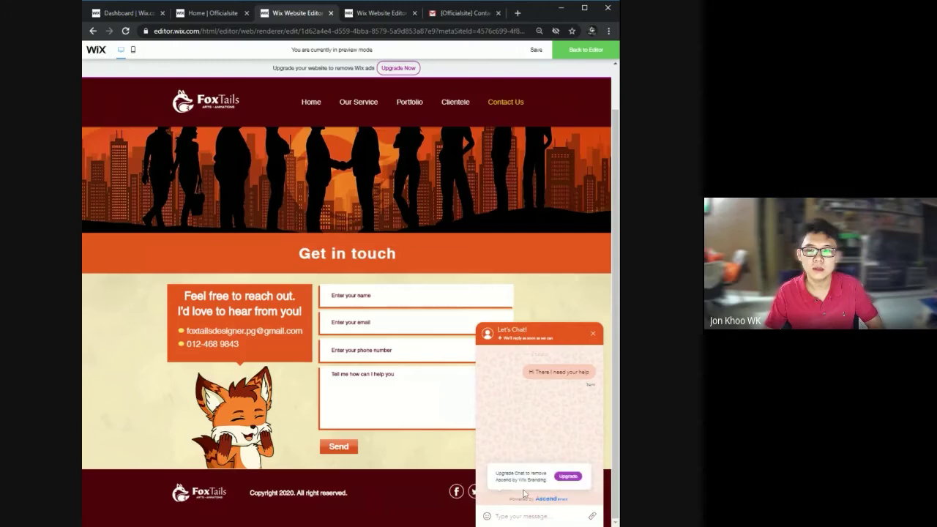